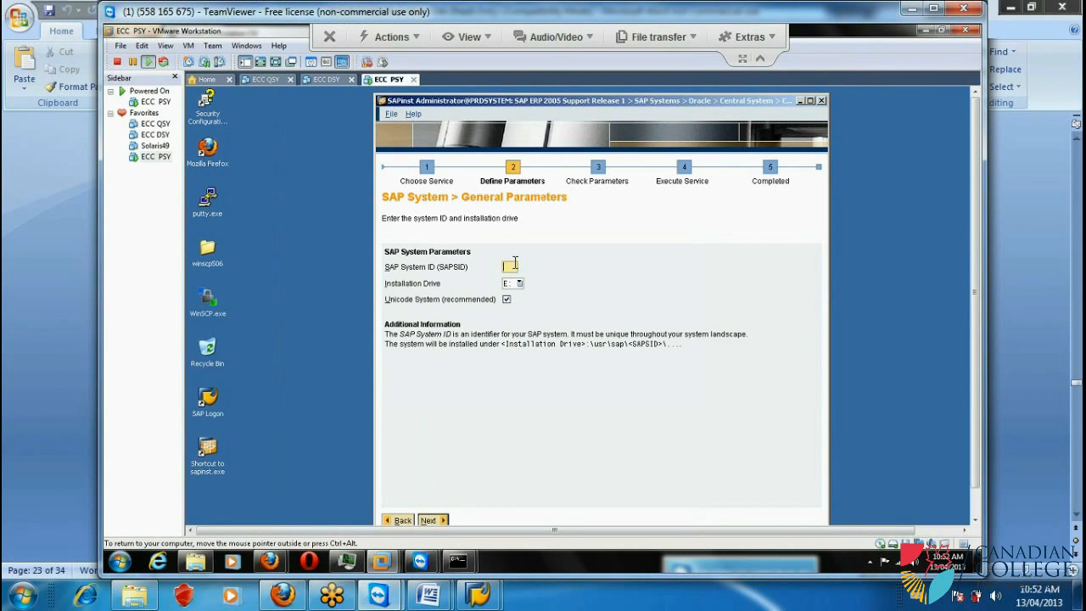
Set the SAP system ID to PSY, and enter and confirm the master password for all users of the SAP system.
text(PSY)
click(429, 521)
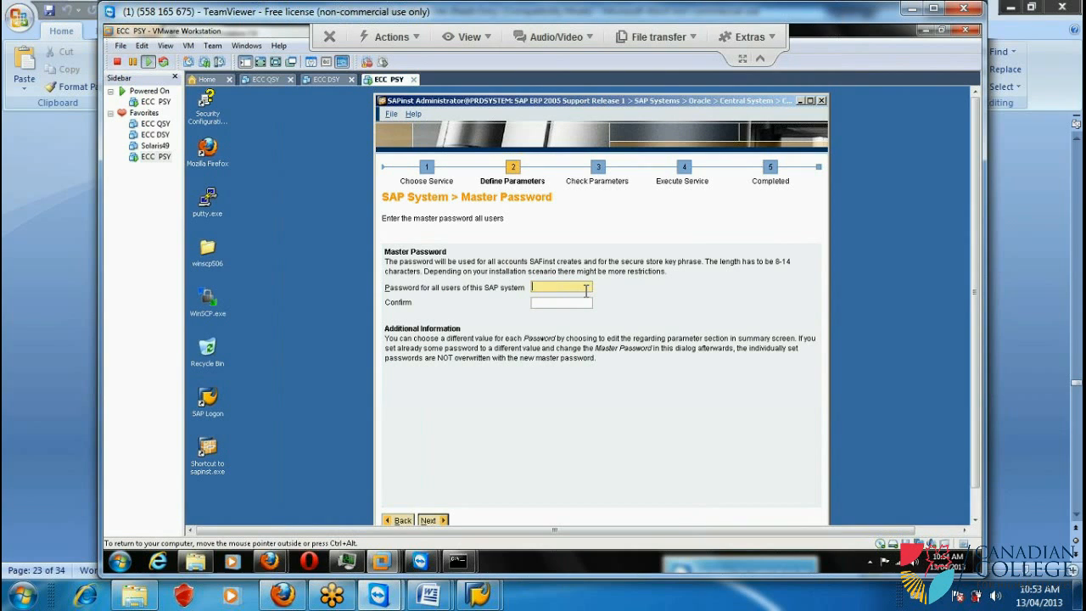
text(*********)
key(Tab)
text(*******)
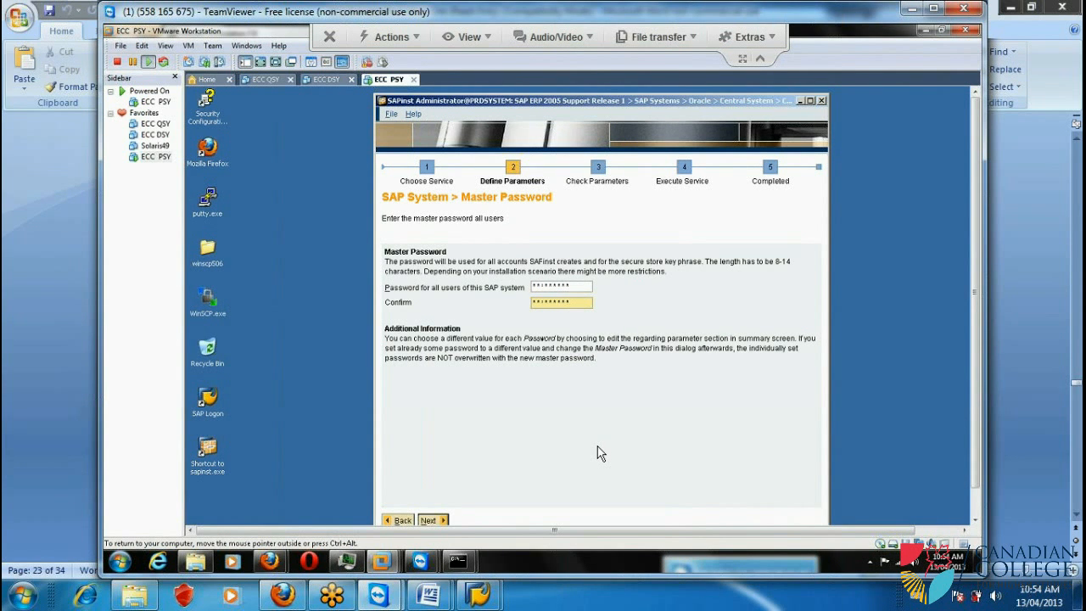
click(424, 519)
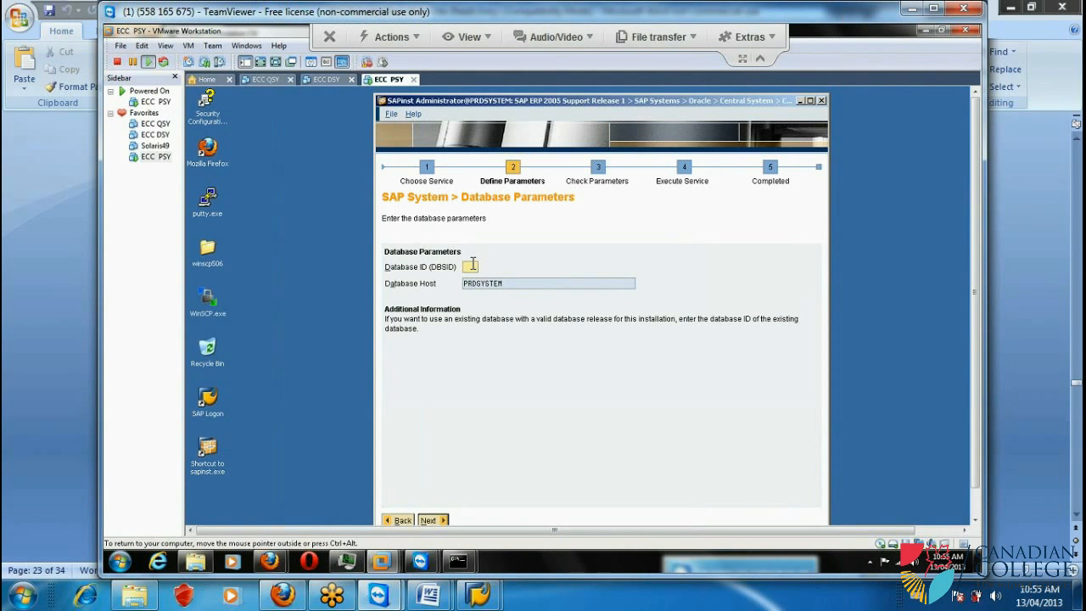
Set the database ID (DBSID) to PSY and submit the database parameters.
text(PSY)
click(437, 520)
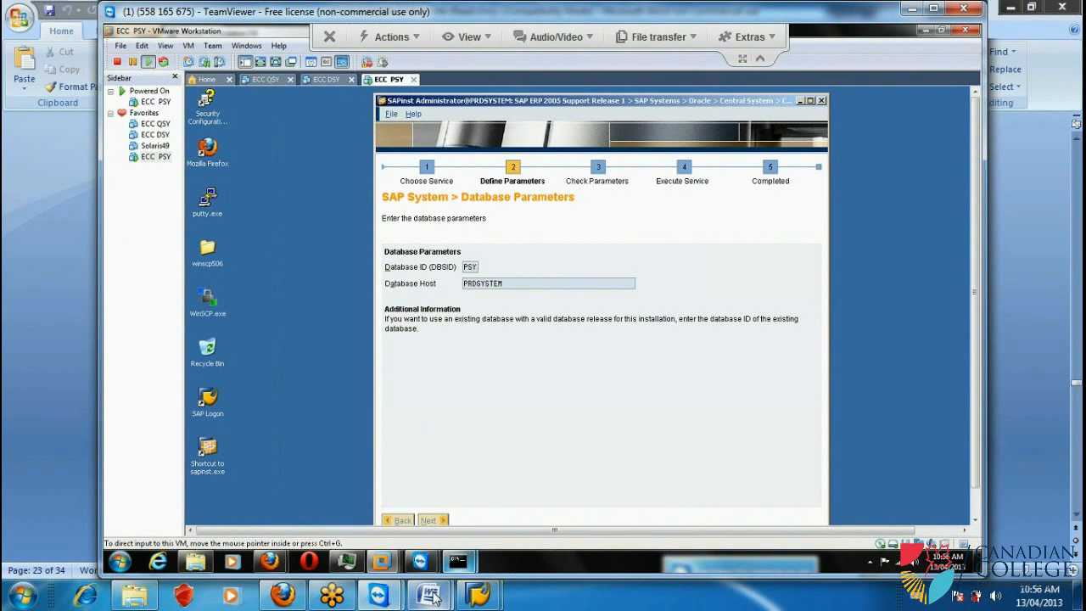
Switch to the SAP Installation document in Word, add "Connects to DB / DB Host" as item f under step 8, and return to the installer.
mouse_move(431, 594)
click(496, 526)
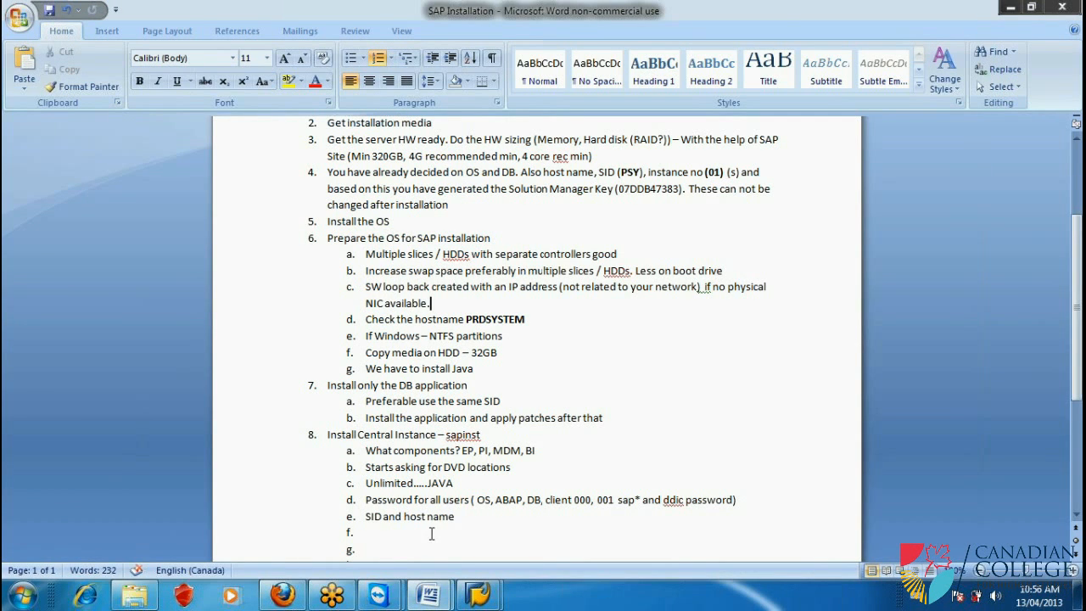
text(onnects to DB an)
key(BackSpace)
key(BackSpace)
text(/ DB Host)
click(1009, 9)
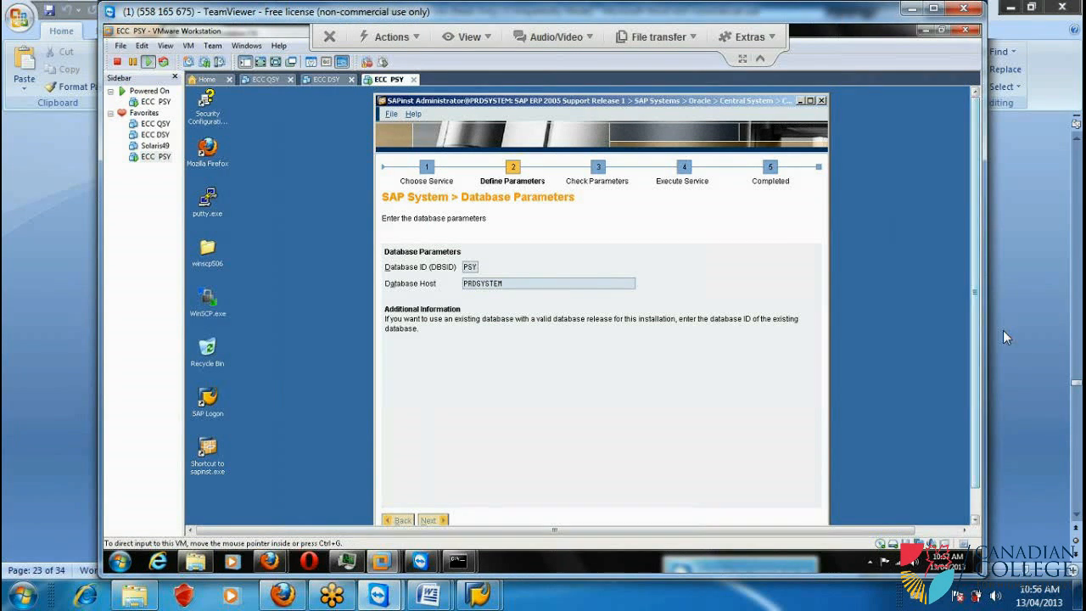
Set the package location of Installation Export 1 ECC60SR1 to C:\Ec\51031897_1\EXP1 and submit it.
drag(978, 272, 976, 381)
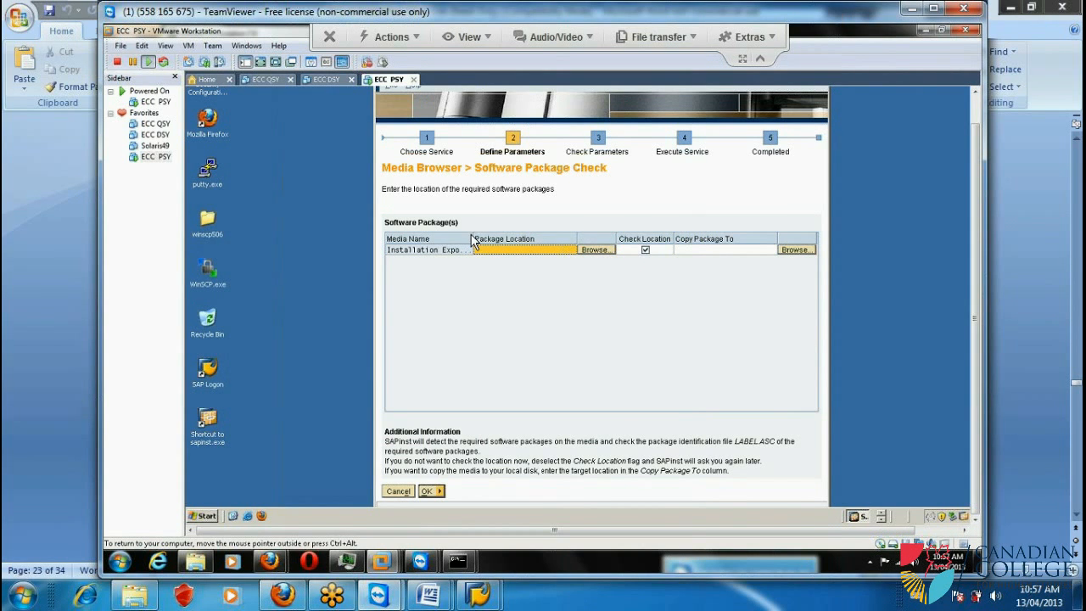
drag(473, 234, 535, 235)
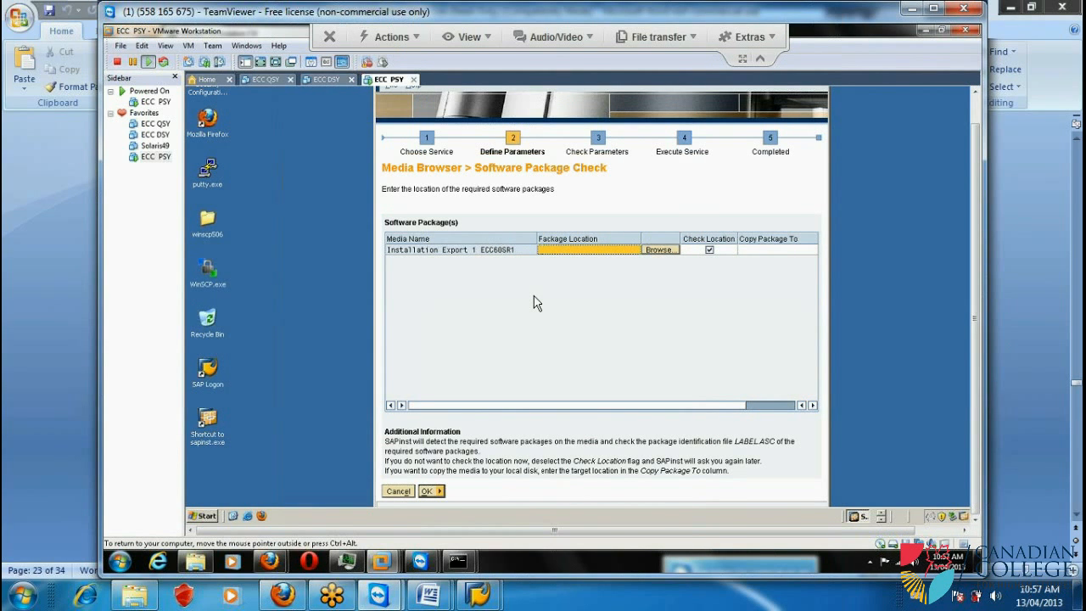
click(664, 250)
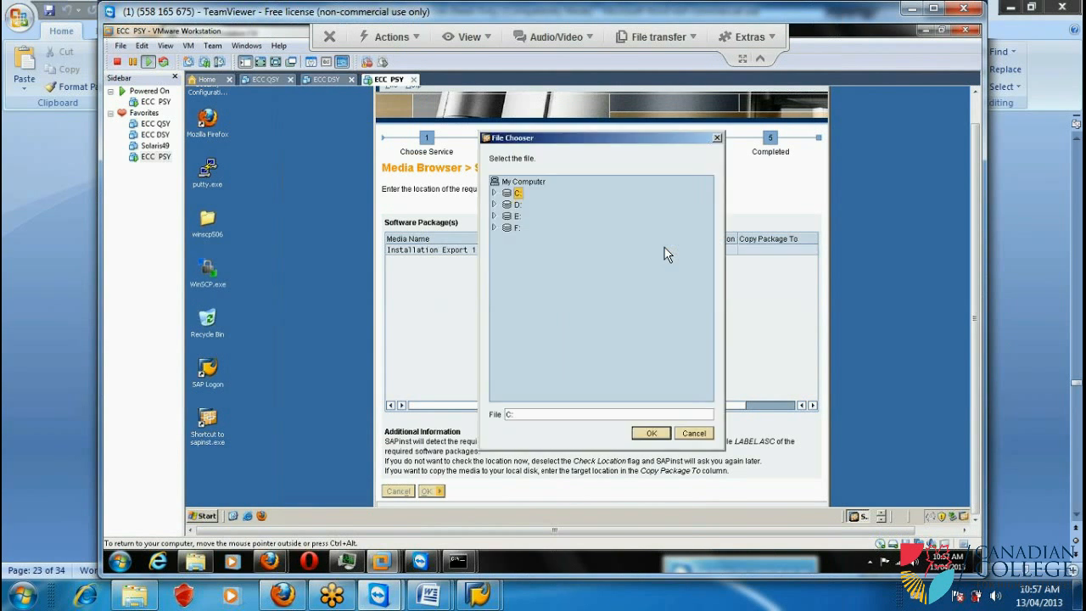
click(494, 192)
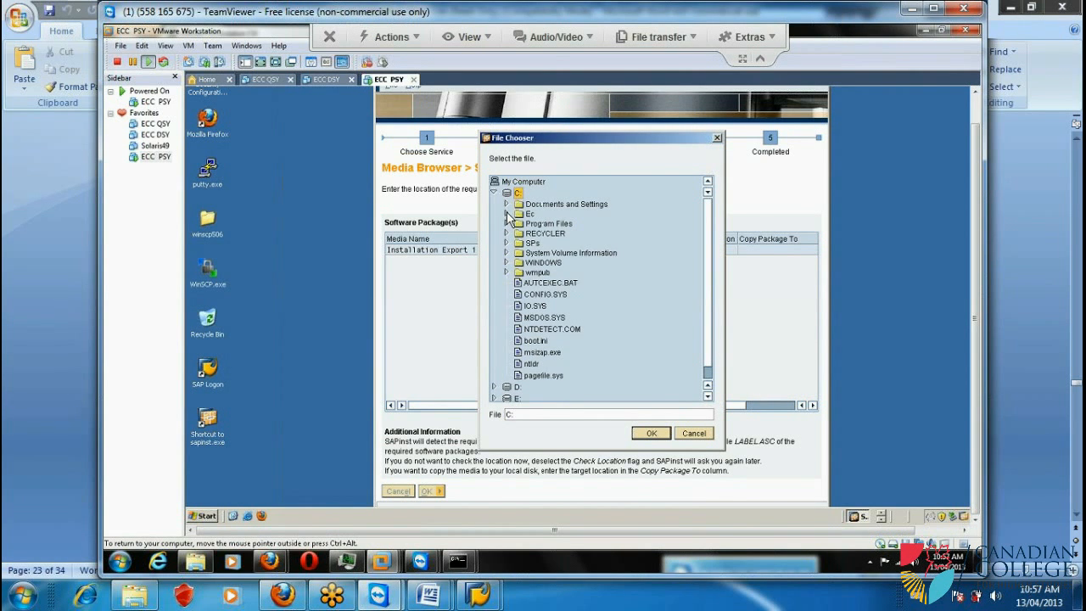
click(506, 215)
click(519, 224)
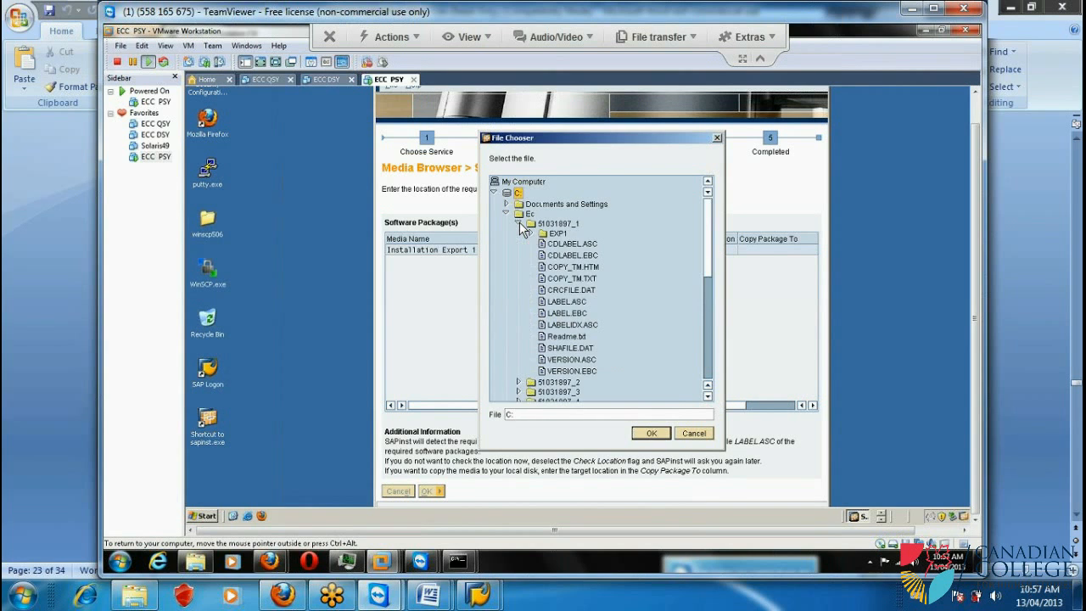
click(557, 234)
click(567, 306)
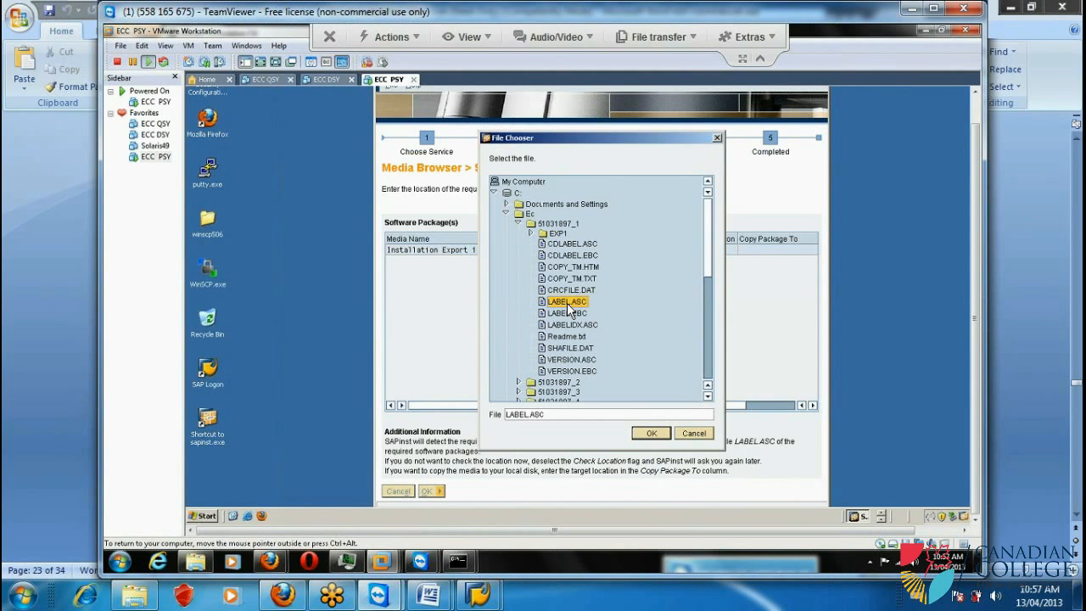
click(562, 237)
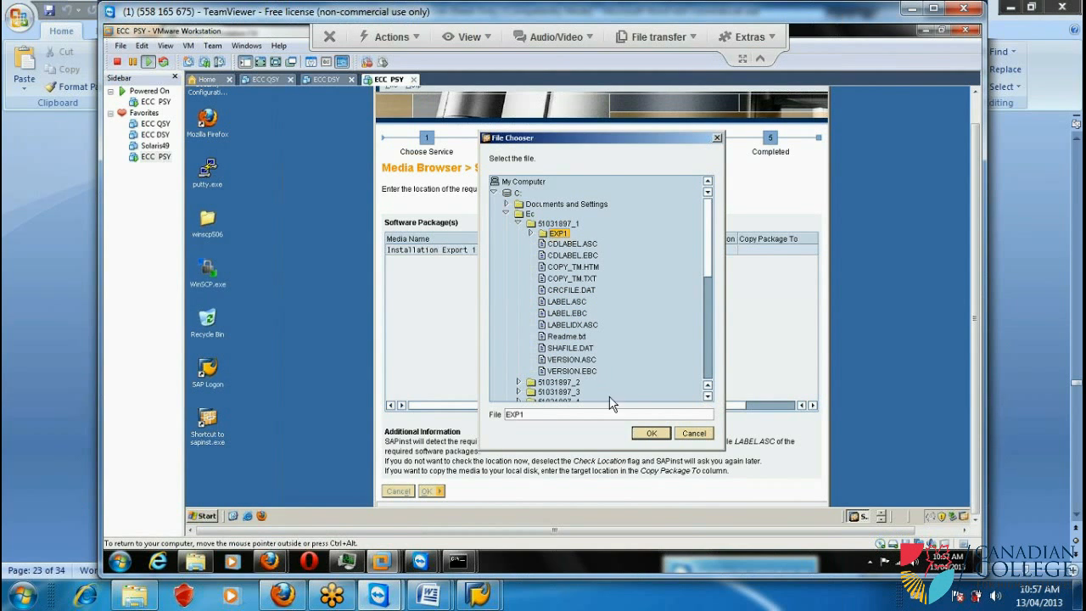
click(651, 434)
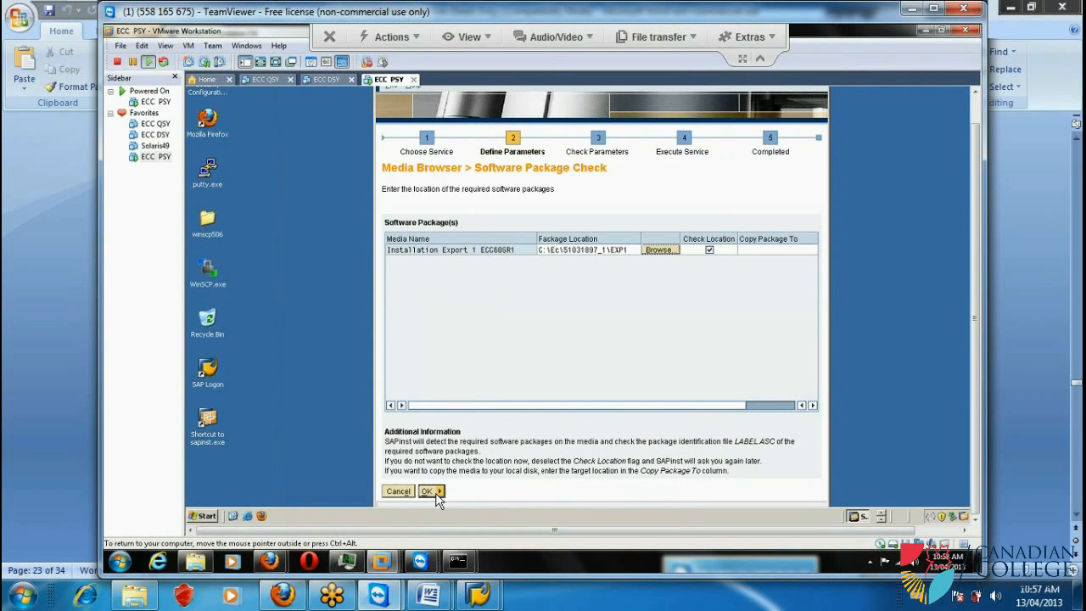
click(435, 496)
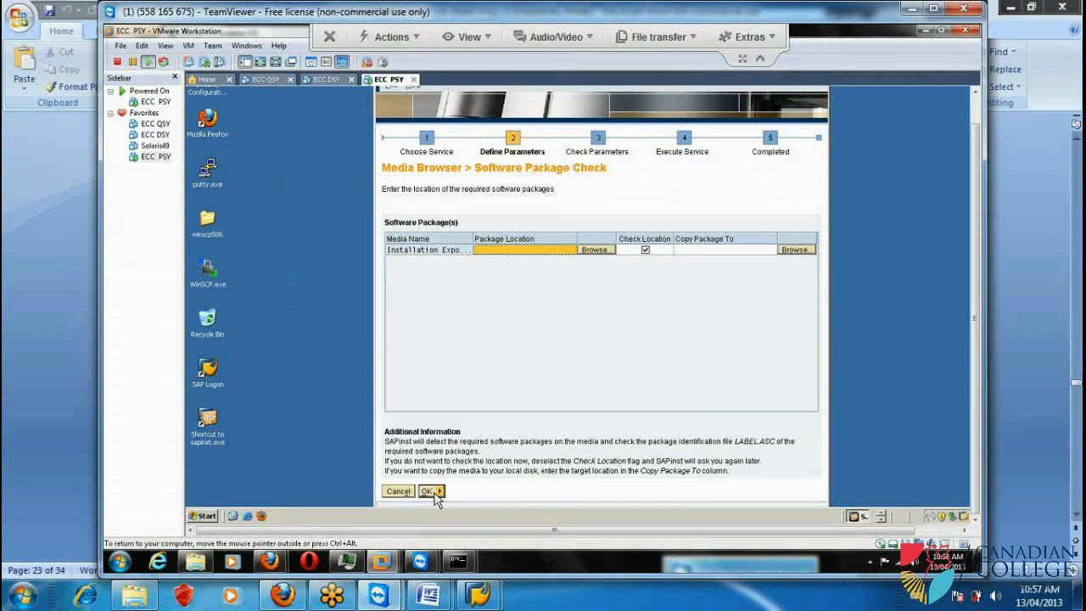
Set the package location of Installation Export 5 ECC60SR1 to C:\Ec\51031897_5\EXP5 and submit it.
drag(493, 237, 517, 237)
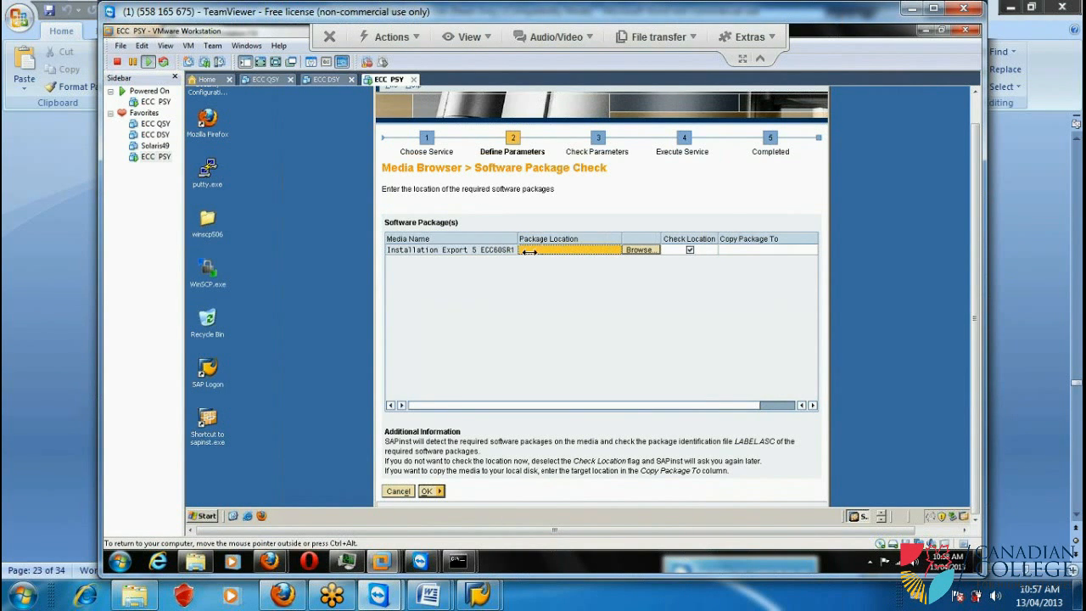
click(639, 250)
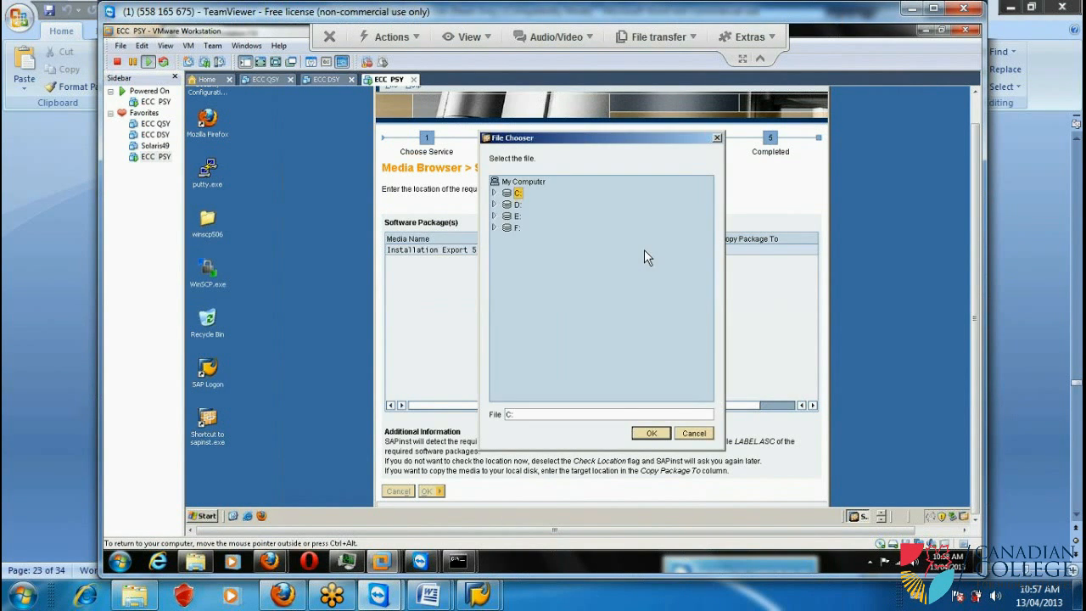
click(493, 193)
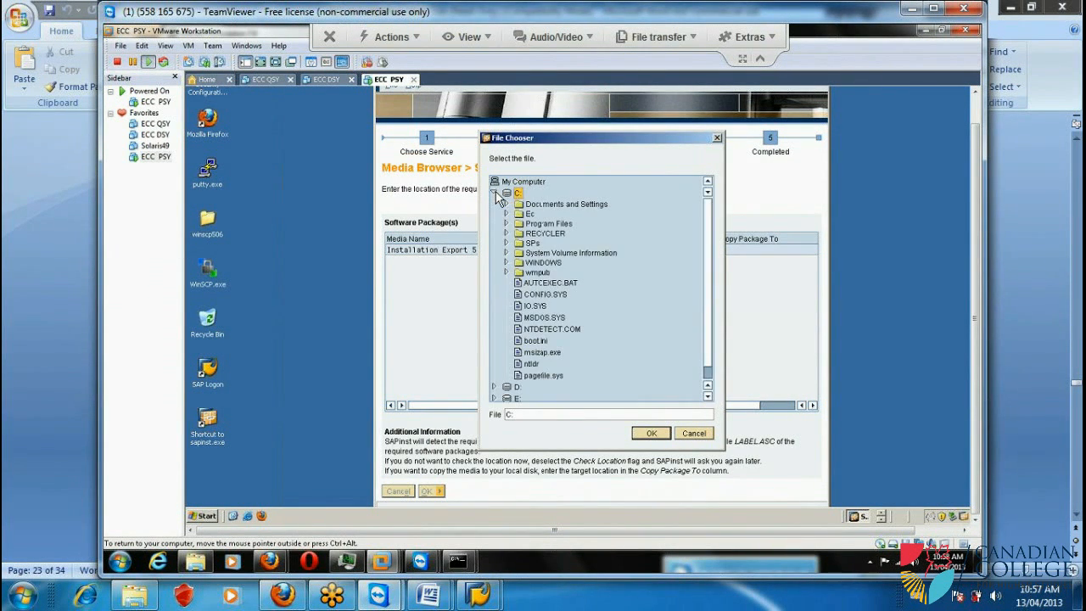
click(506, 214)
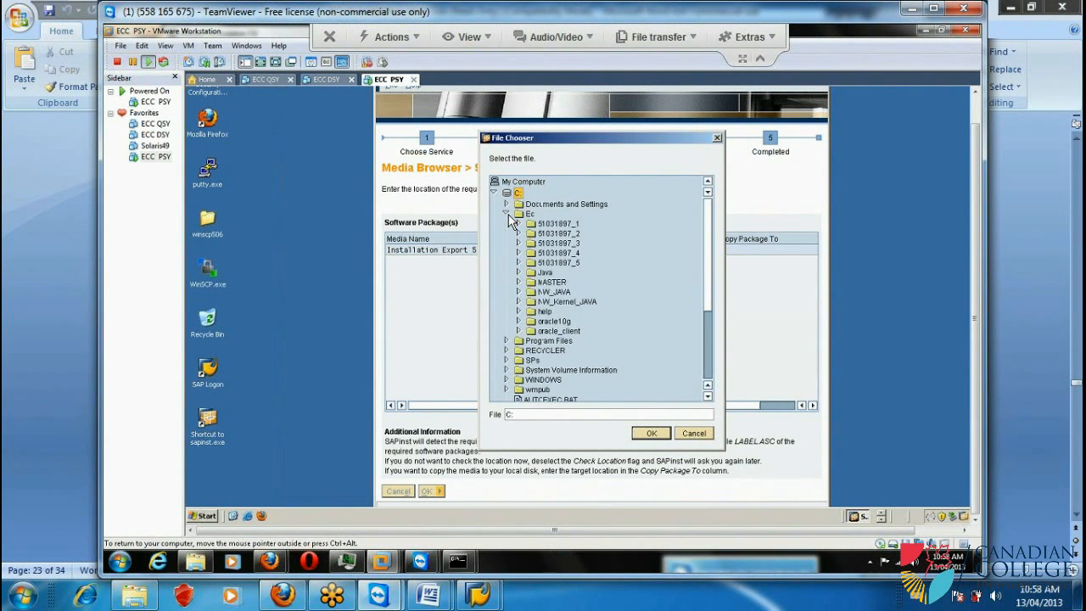
click(519, 263)
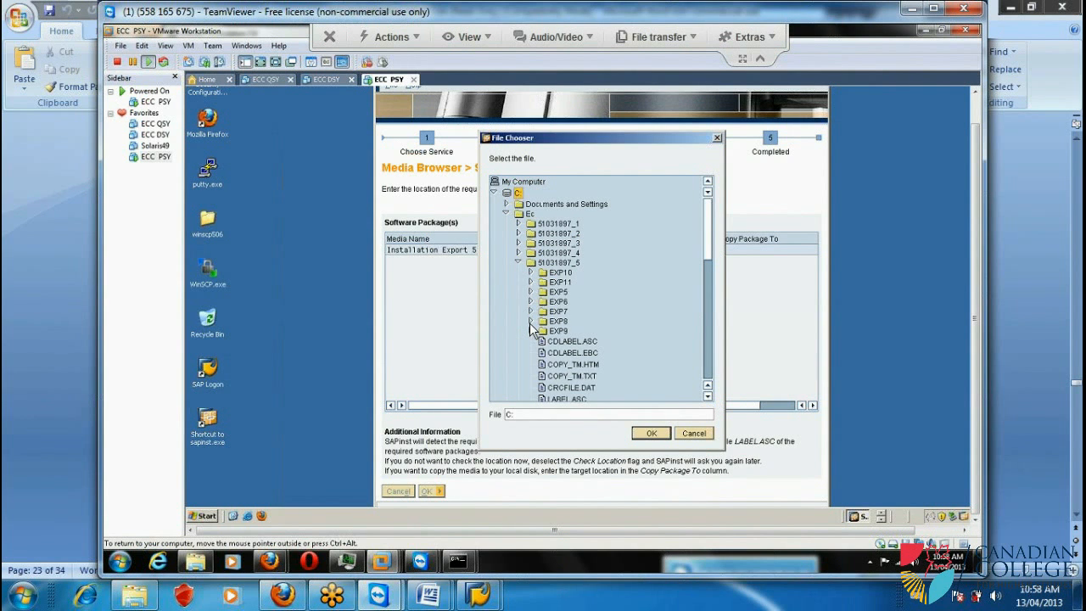
click(531, 292)
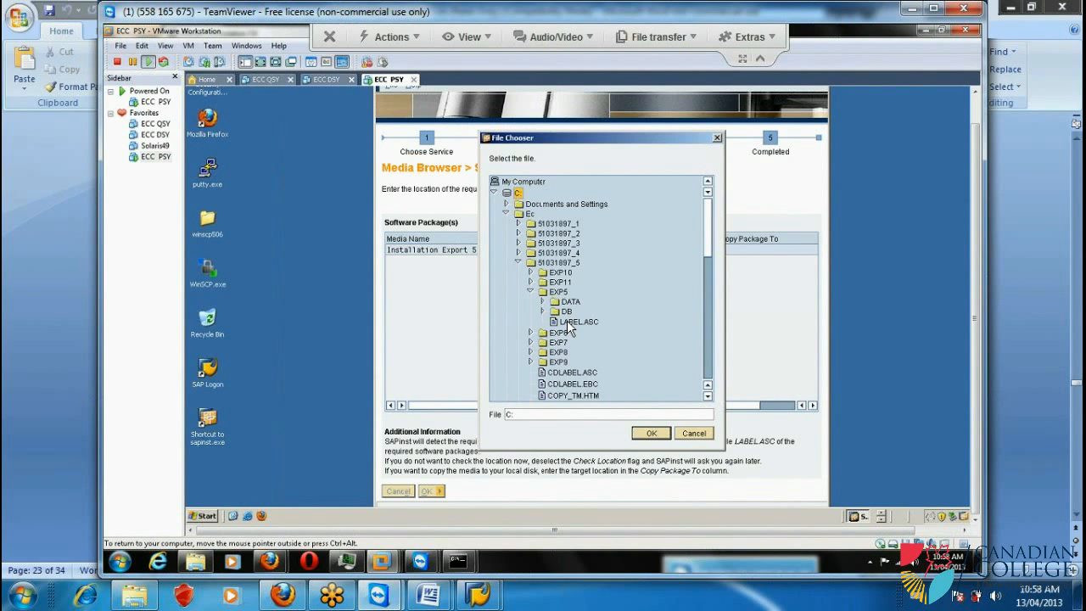
click(558, 292)
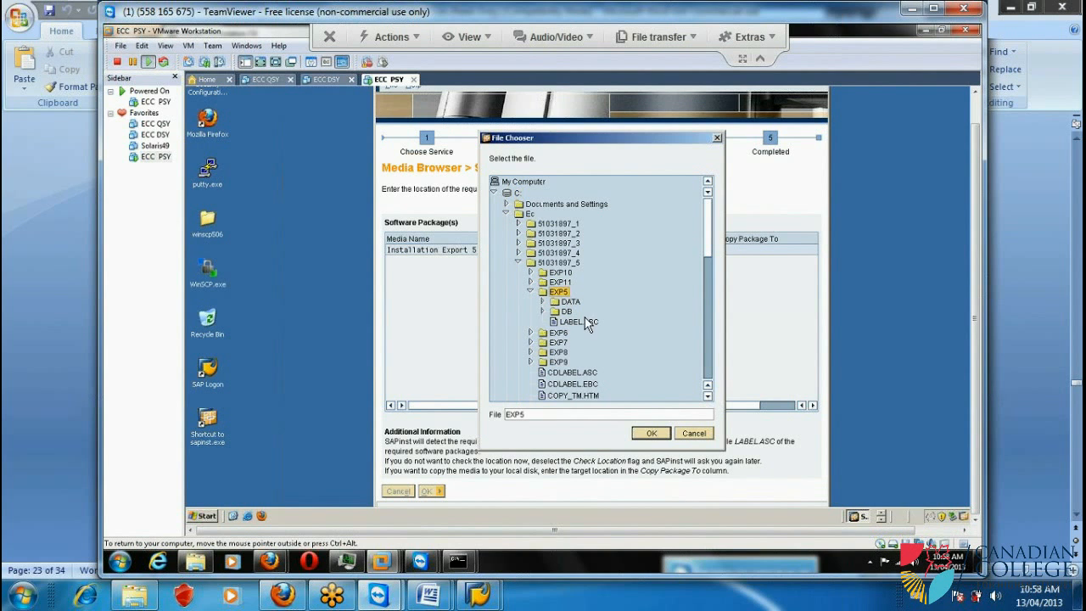
click(650, 434)
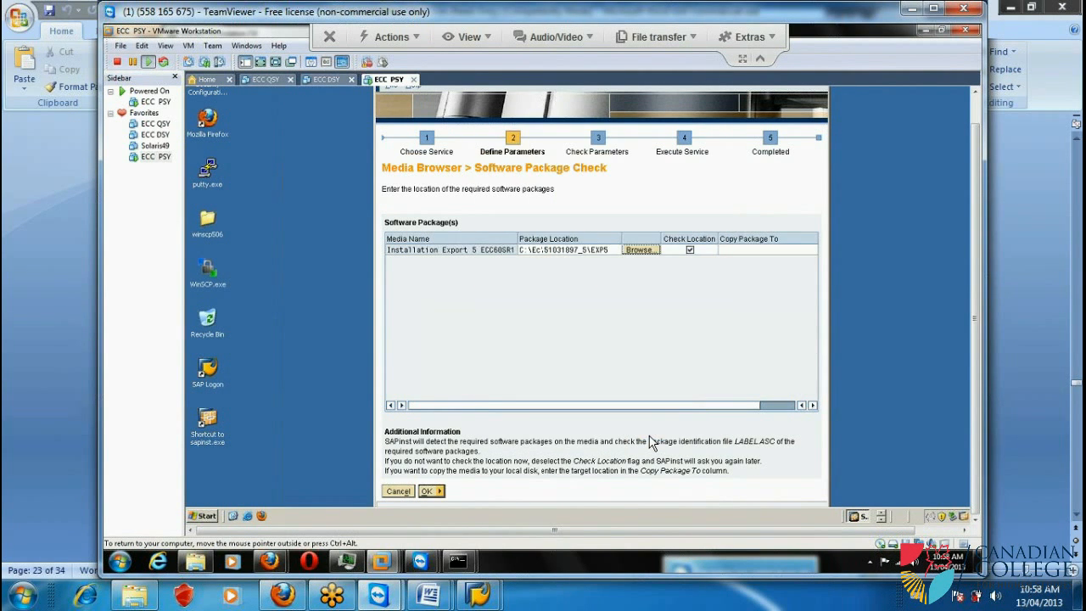
click(440, 492)
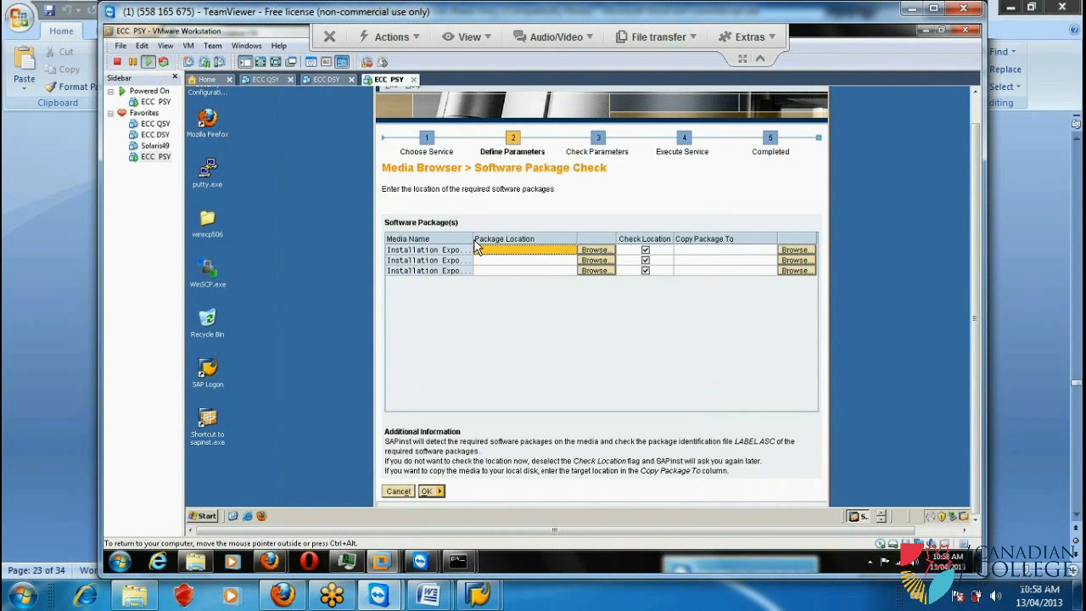
Set the package location of Installation Export 2 ECC60SR1 to C:\Ec\51031897_2\EXP2.
drag(473, 240, 515, 241)
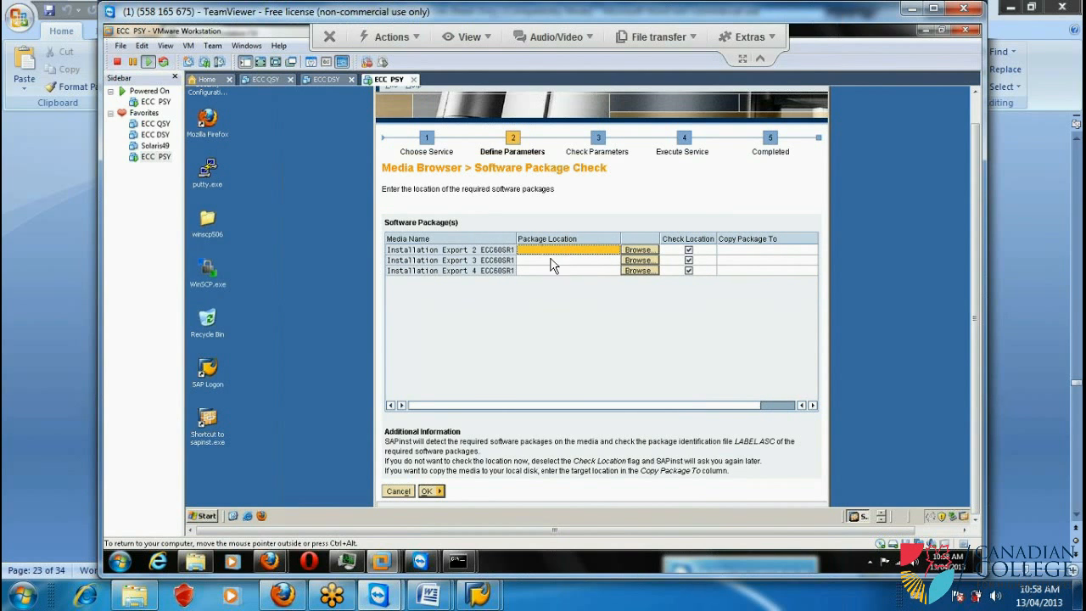
click(639, 251)
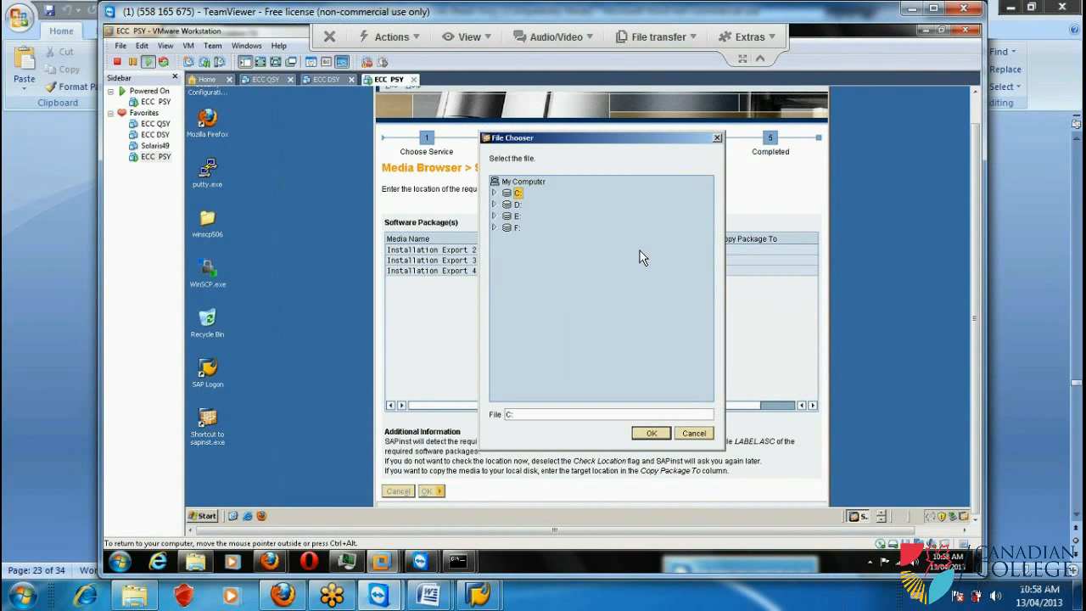
click(496, 192)
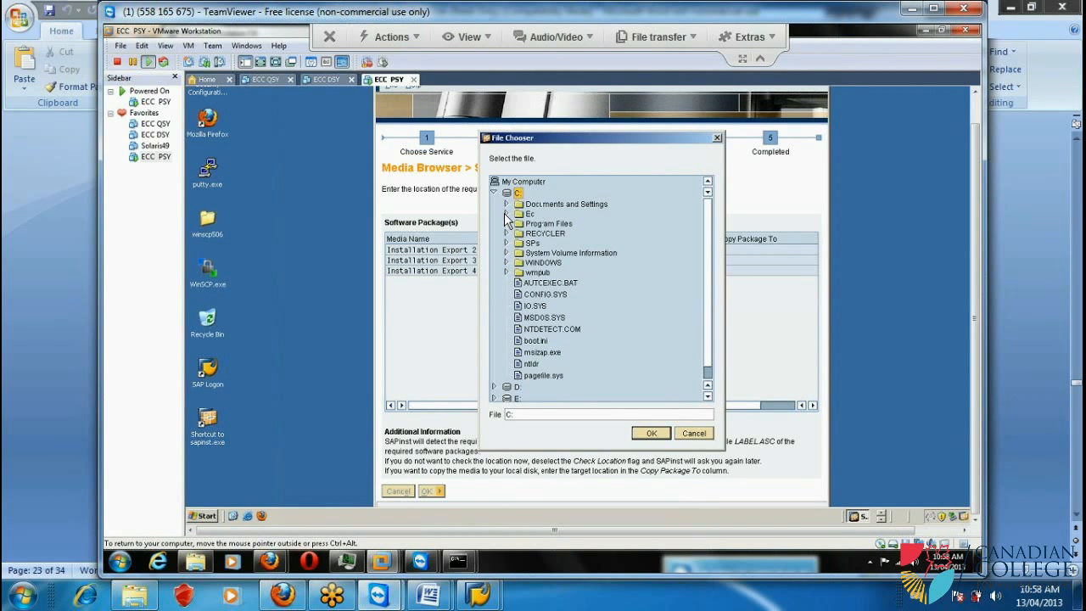
click(506, 214)
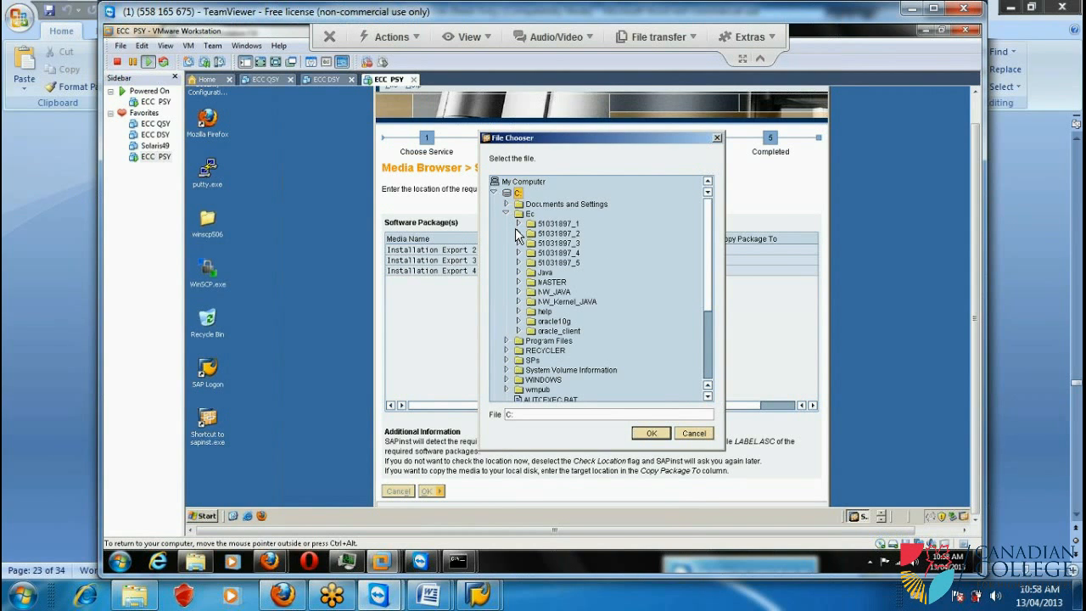
click(518, 233)
click(558, 243)
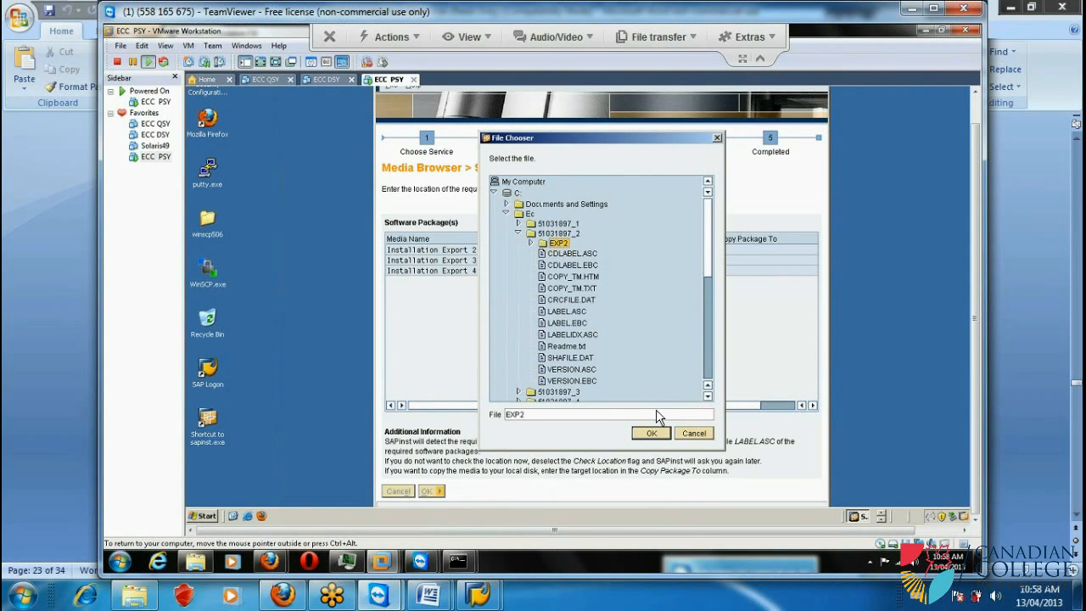
click(660, 436)
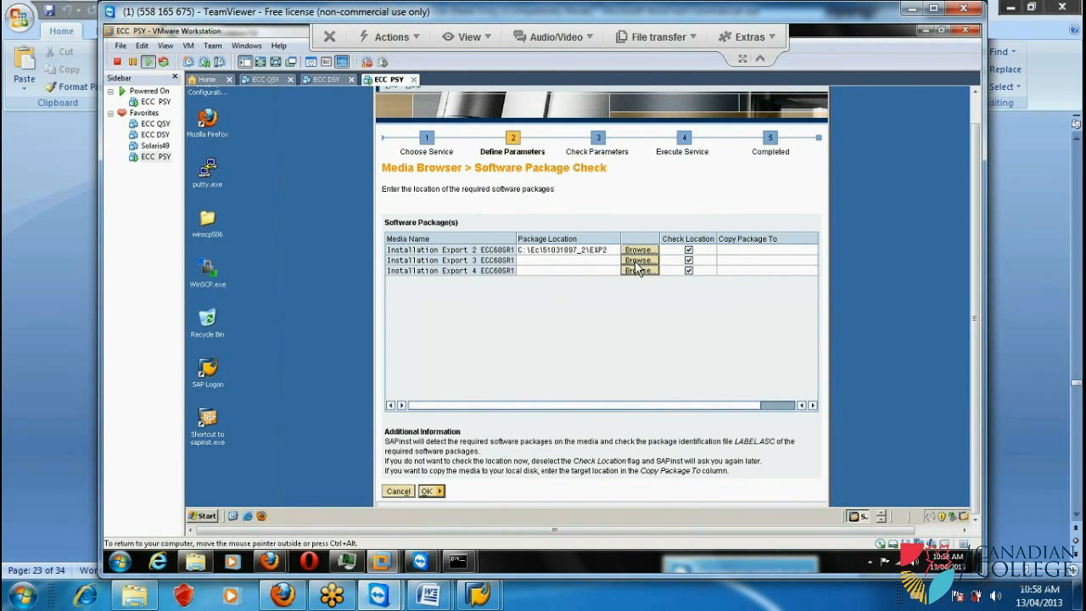
Set the package location of Installation Export 3 ECC60SR1 to C:\Ec\51031897_3\EXP3.
click(637, 262)
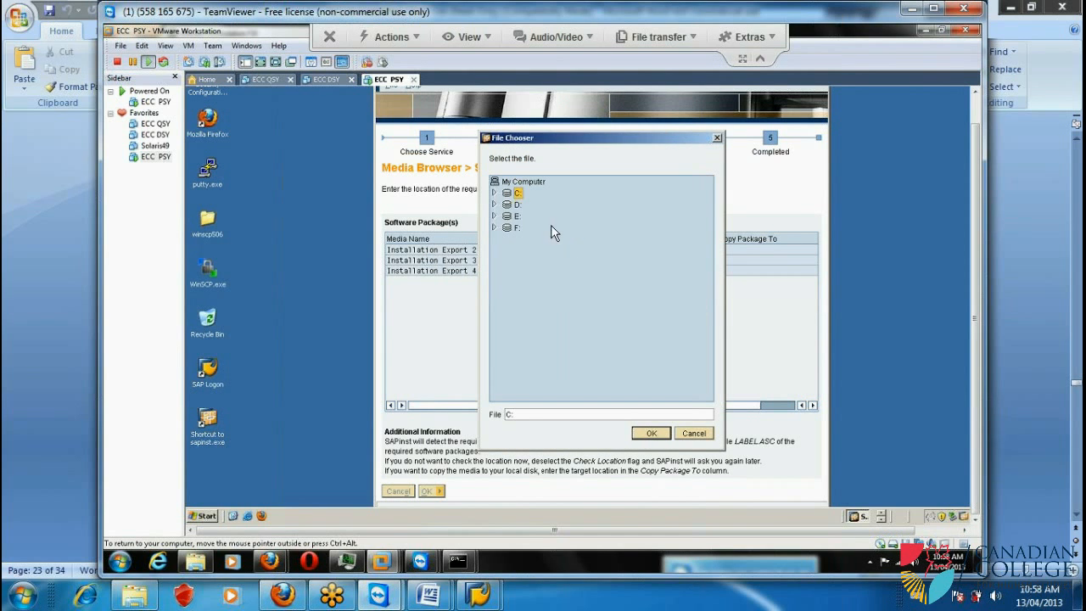
click(496, 193)
click(507, 214)
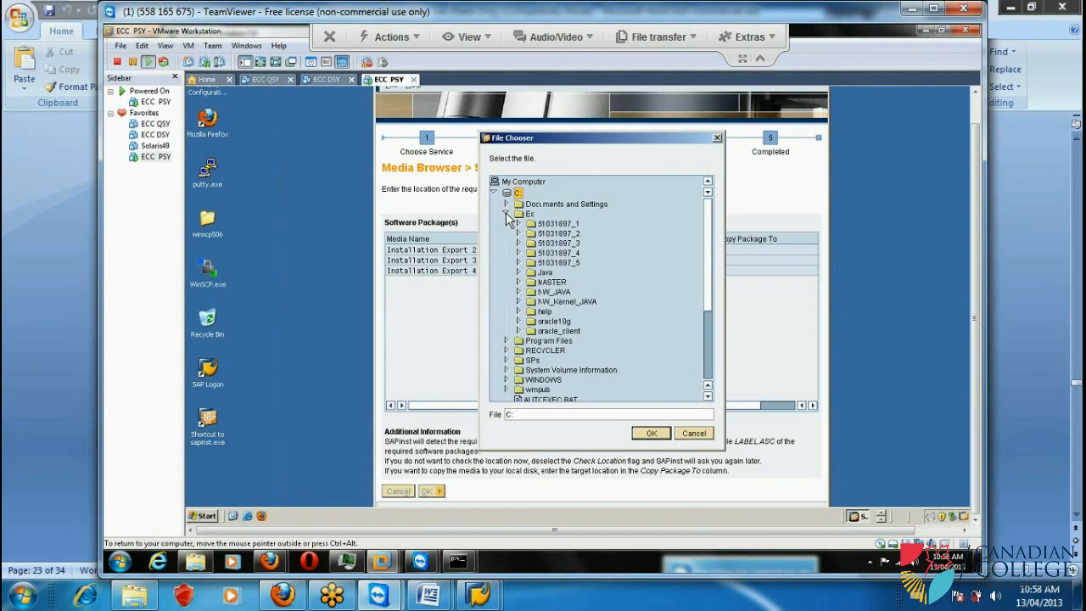
click(519, 242)
click(556, 253)
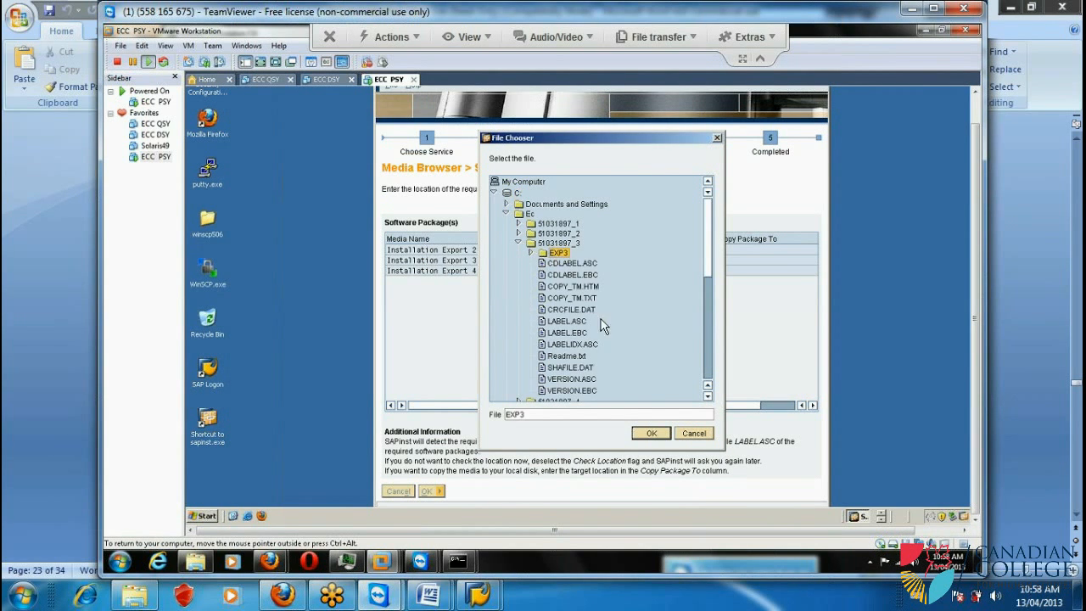
click(654, 432)
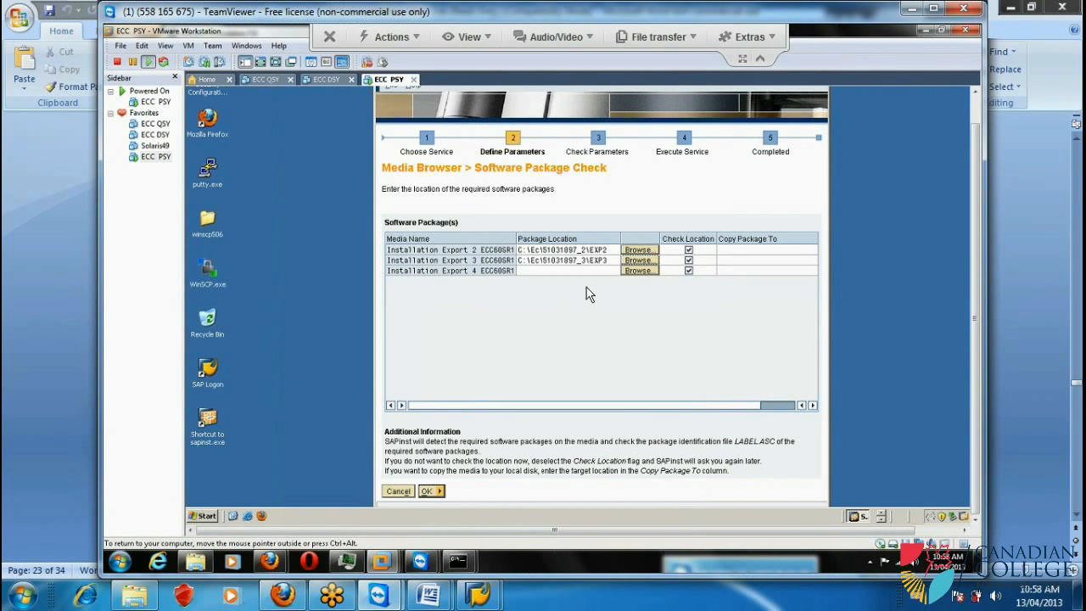
Set the package location of Installation Export 4 ECC60SR1 to C:\Ec\51031897_4\EXP4 and submit the export locations.
click(629, 272)
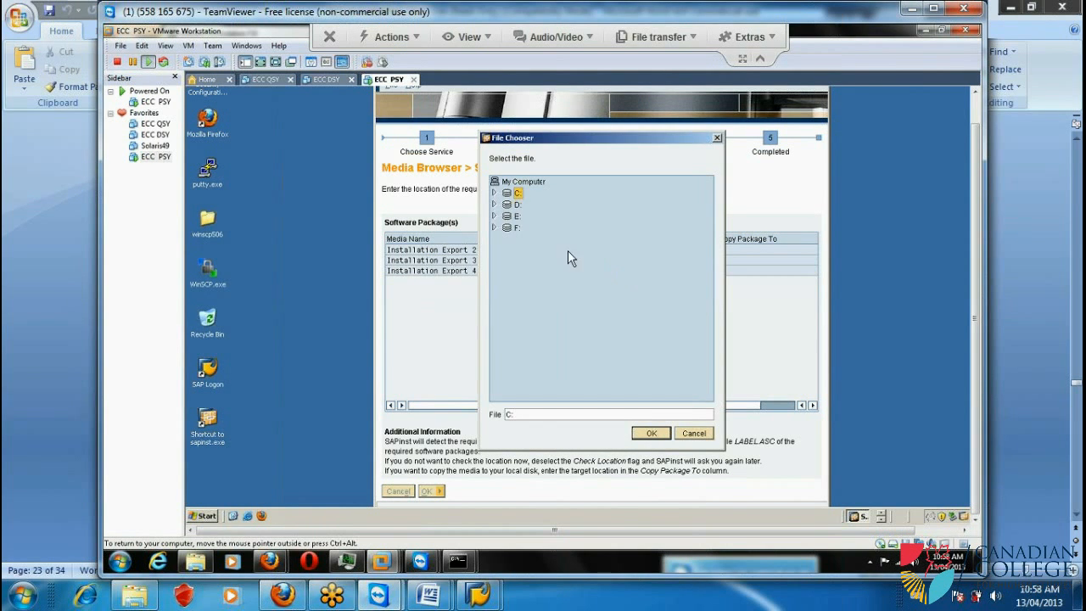
click(495, 193)
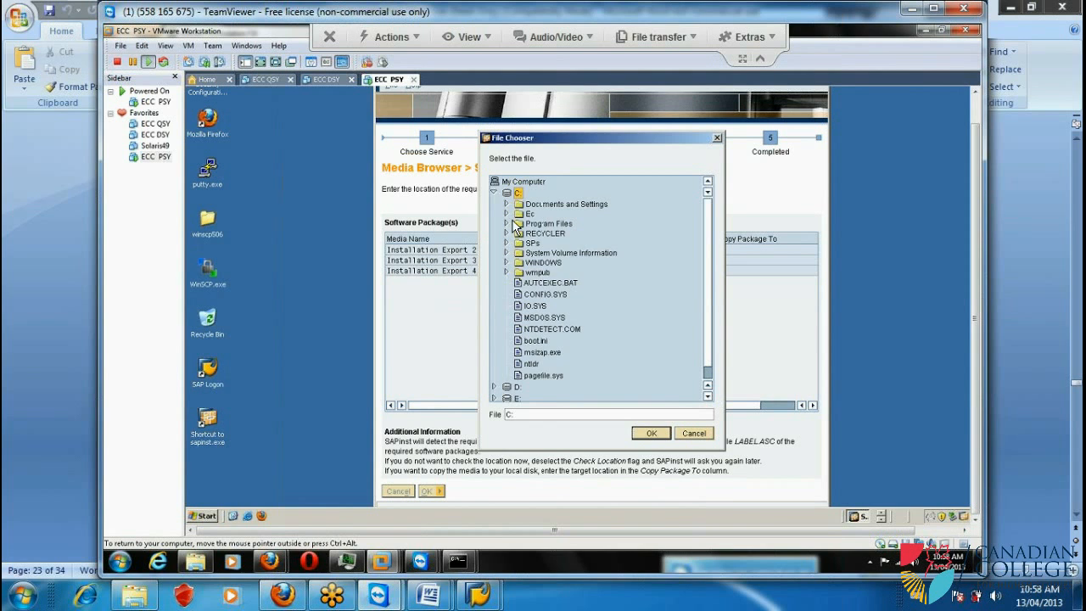
click(508, 214)
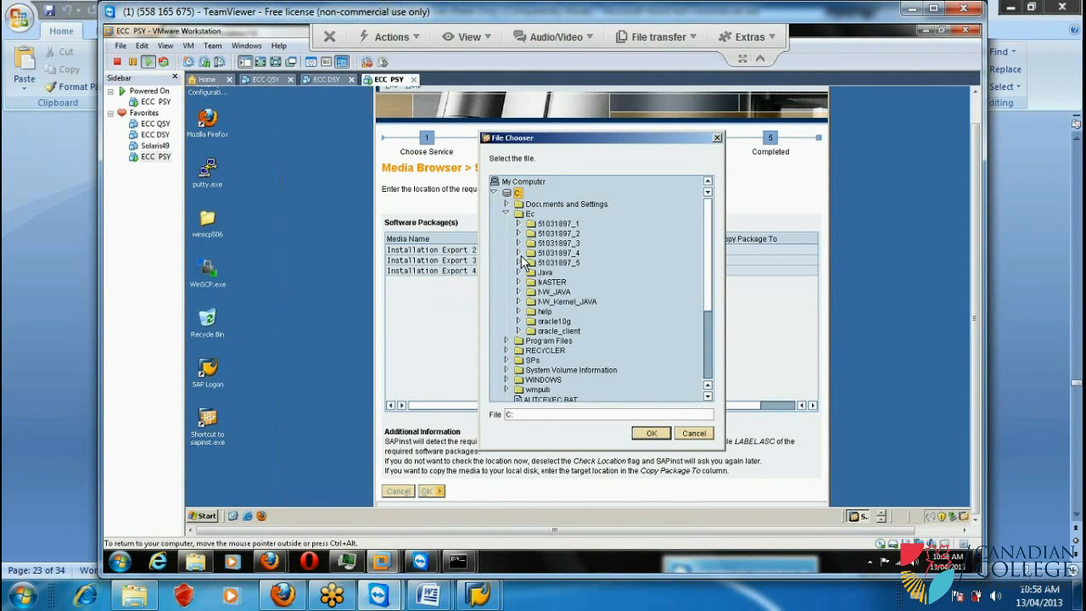
click(519, 253)
click(560, 262)
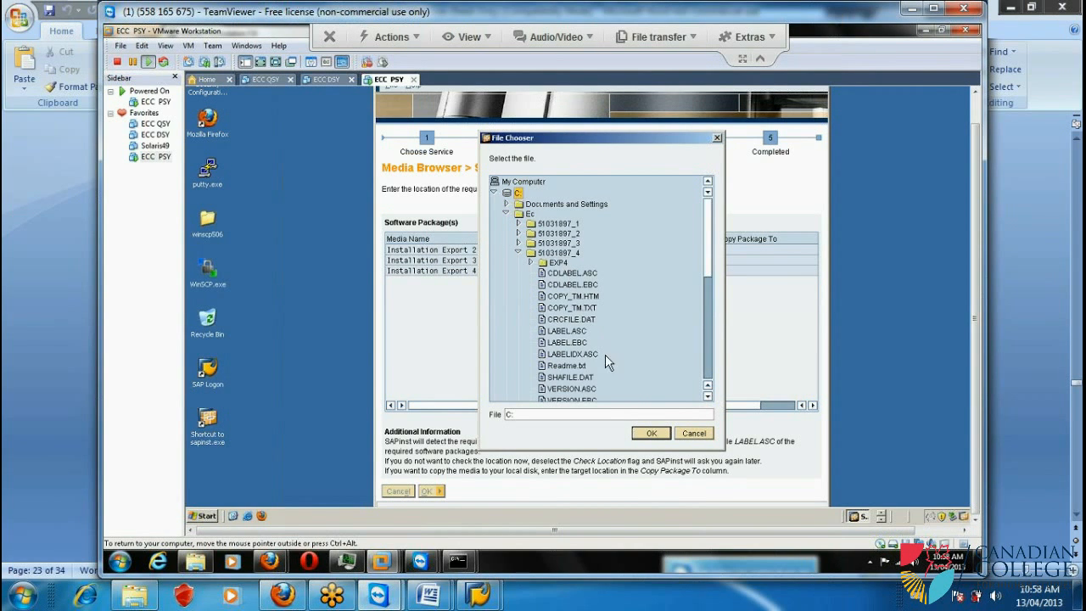
click(654, 434)
click(430, 494)
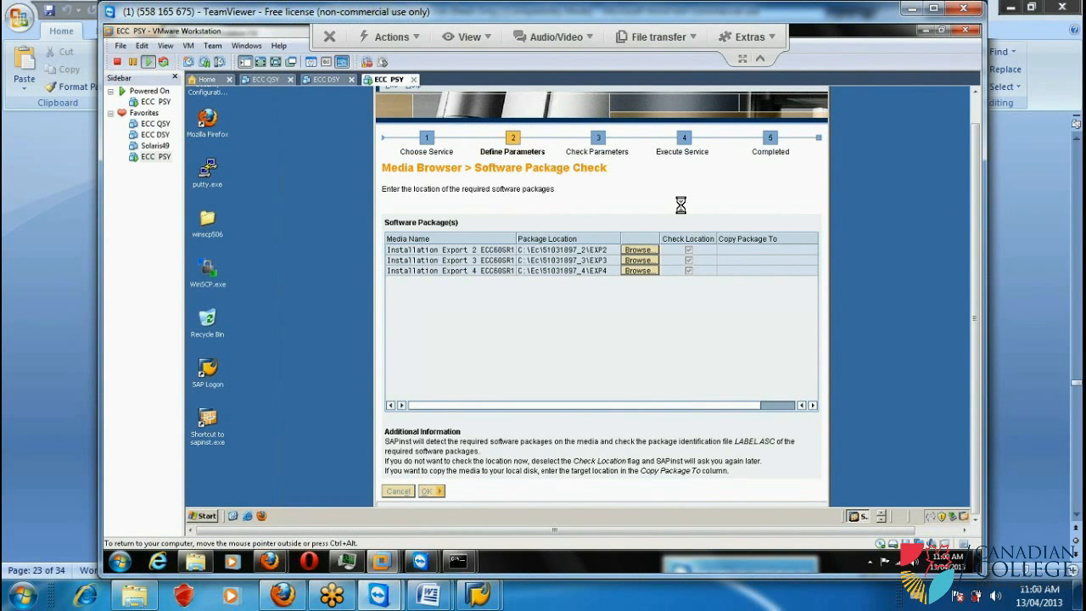
Switch to Firefox and open the website uwinpro.com.
click(292, 605)
click(499, 36)
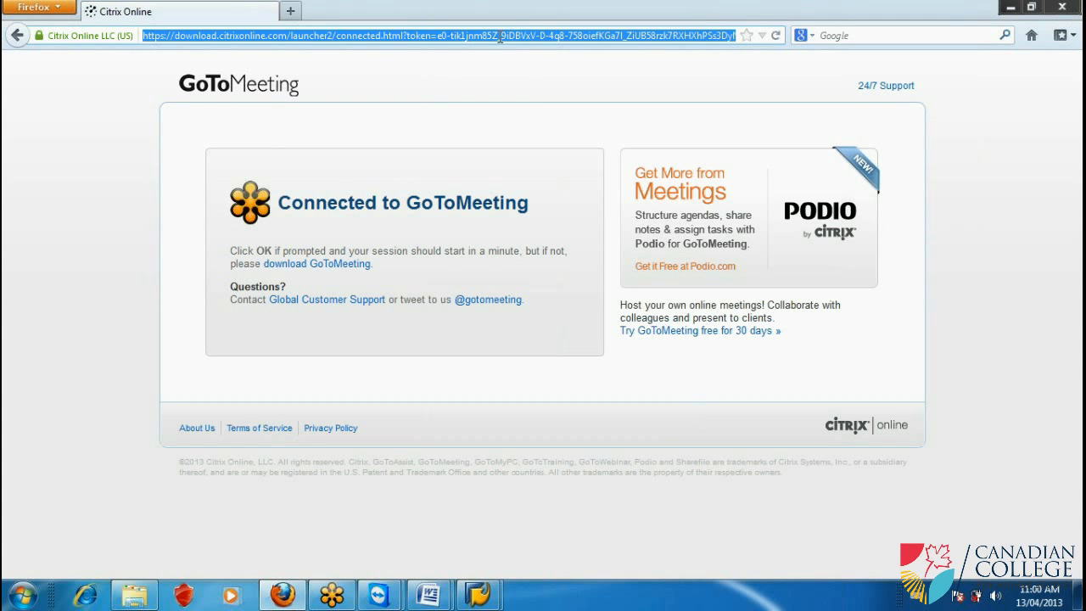
text(uwinpro)
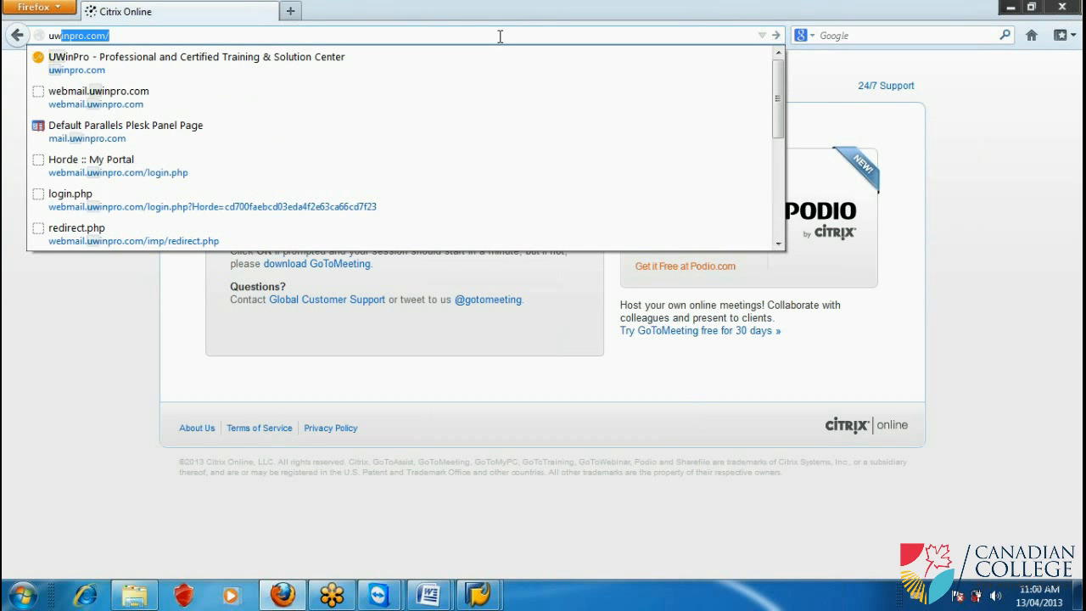
text(.com)
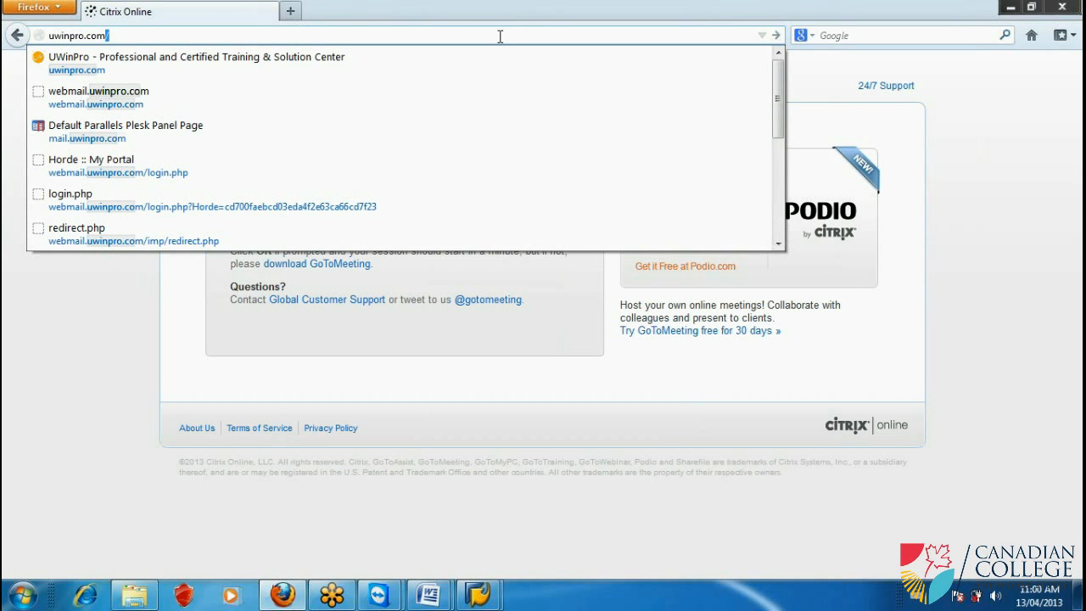
key(Return)
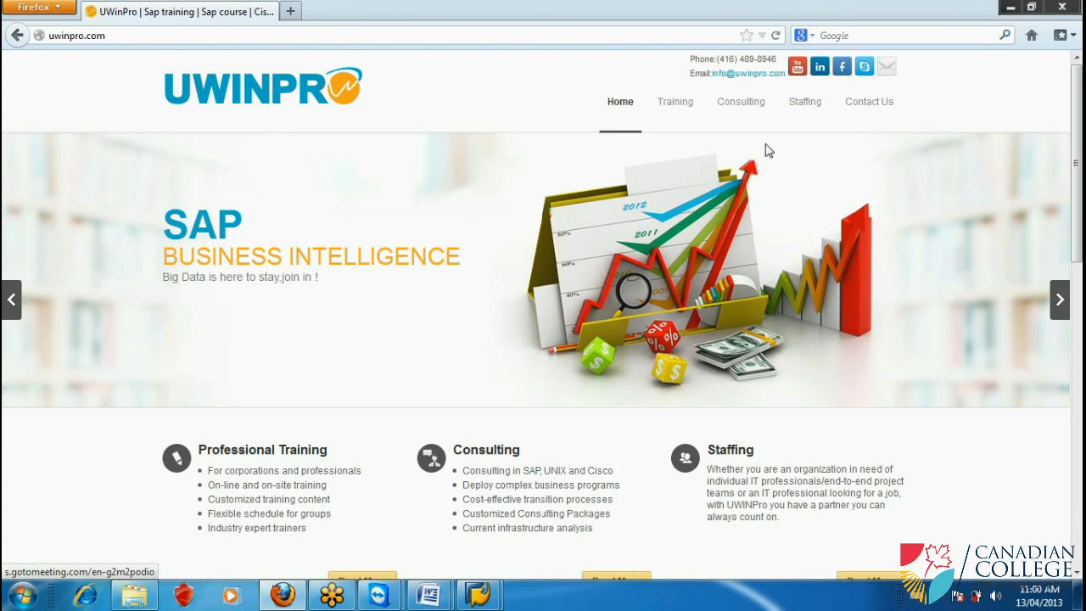
Open UWinPro's YouTube channel from the website, look through the SAP and Solaris videos in its feed, and close the channel.
click(803, 68)
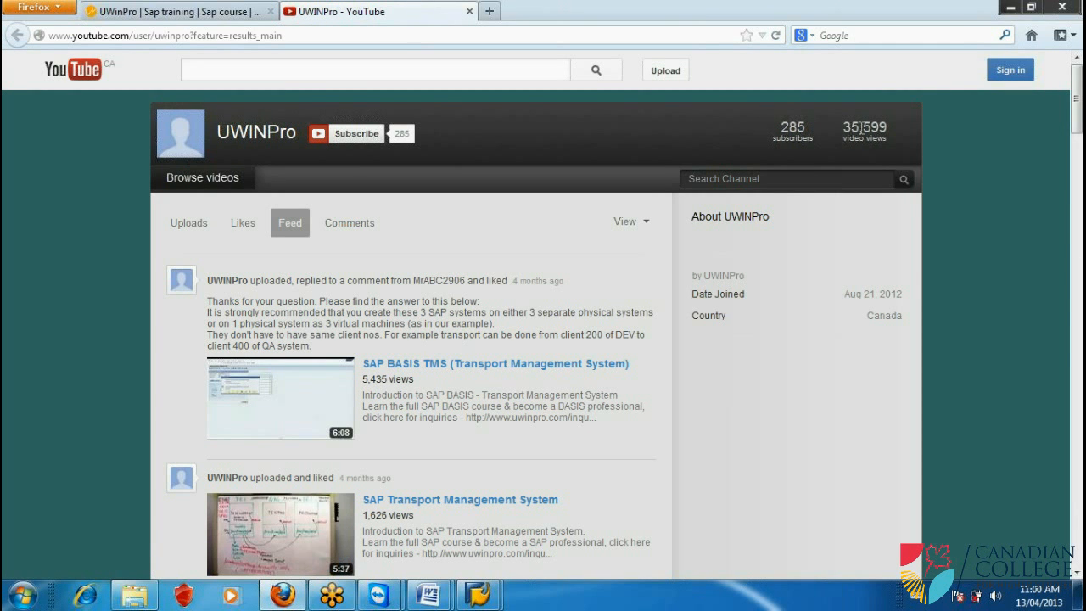
scroll(650, 357, down, 4)
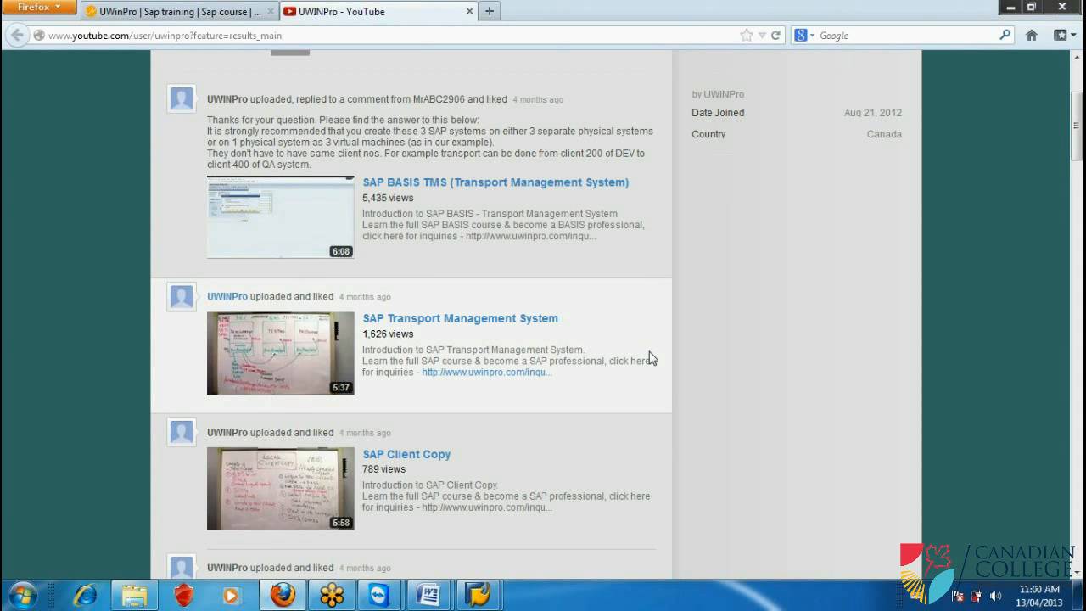
scroll(650, 358, down, 2)
scroll(650, 358, up, 4)
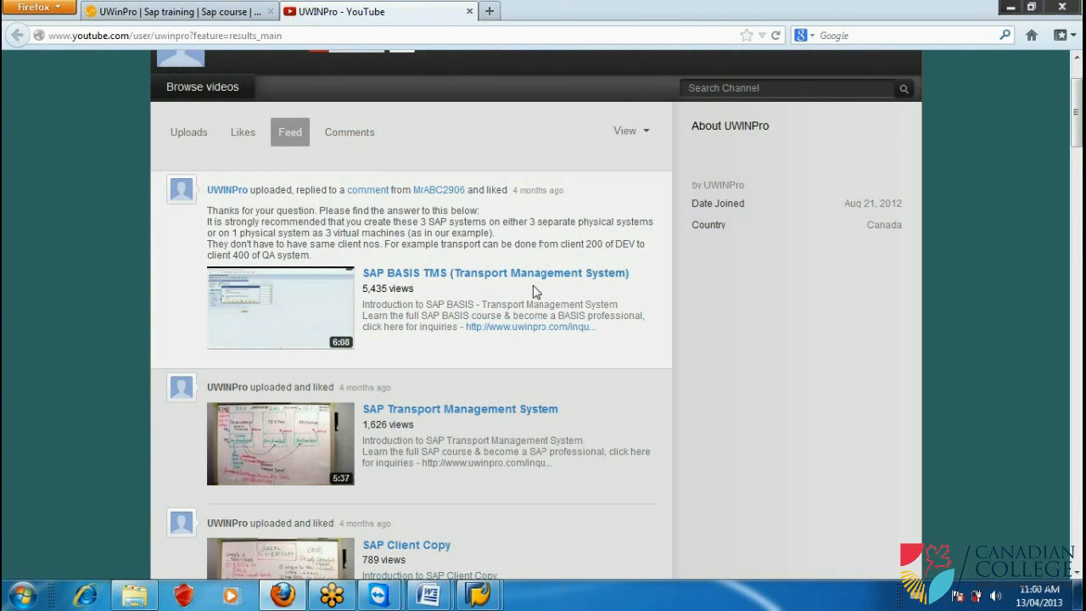
scroll(662, 321, down, 10)
scroll(663, 321, down, 4)
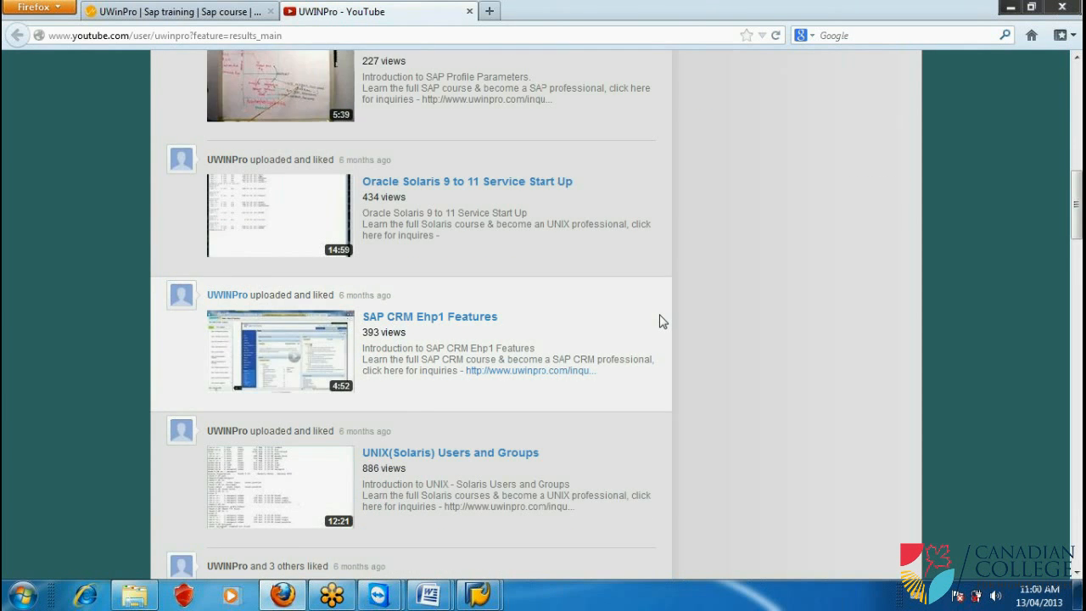
scroll(659, 320, down, 8)
scroll(659, 320, down, 8)
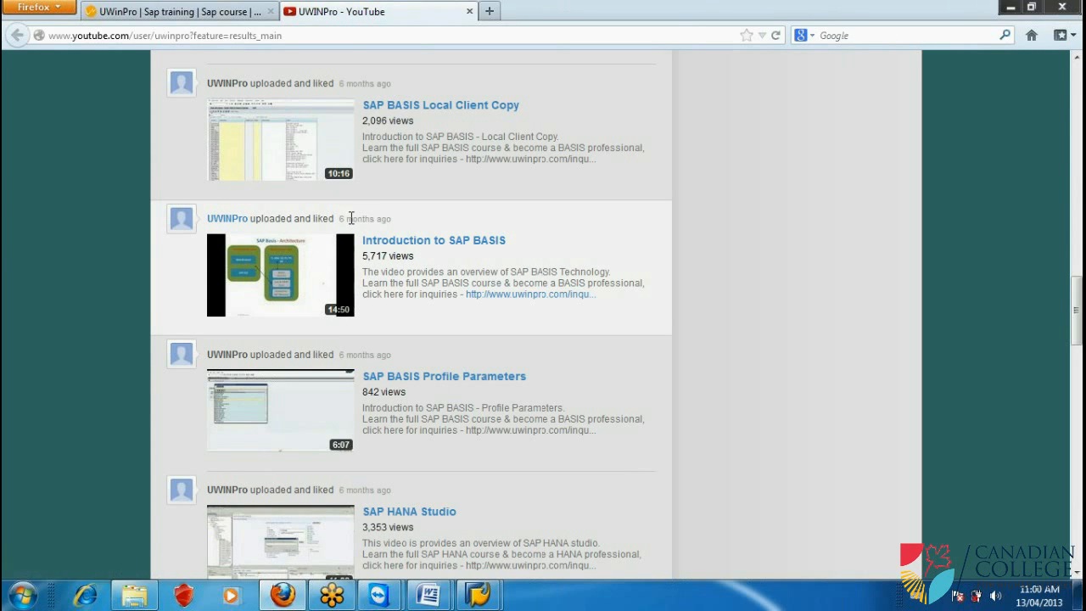
scroll(689, 334, up, 8)
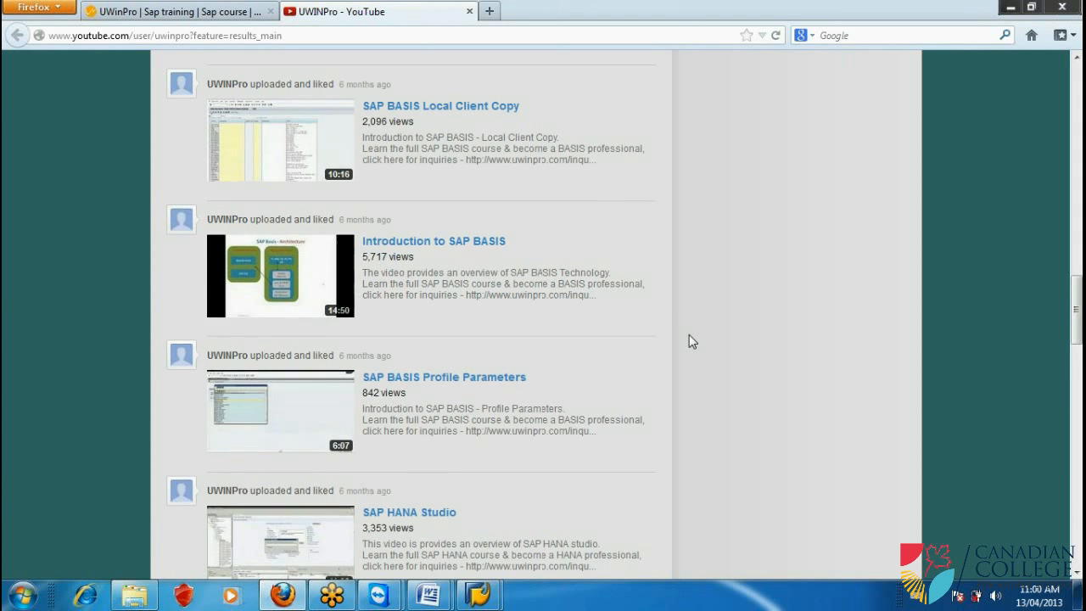
scroll(689, 342, up, 5)
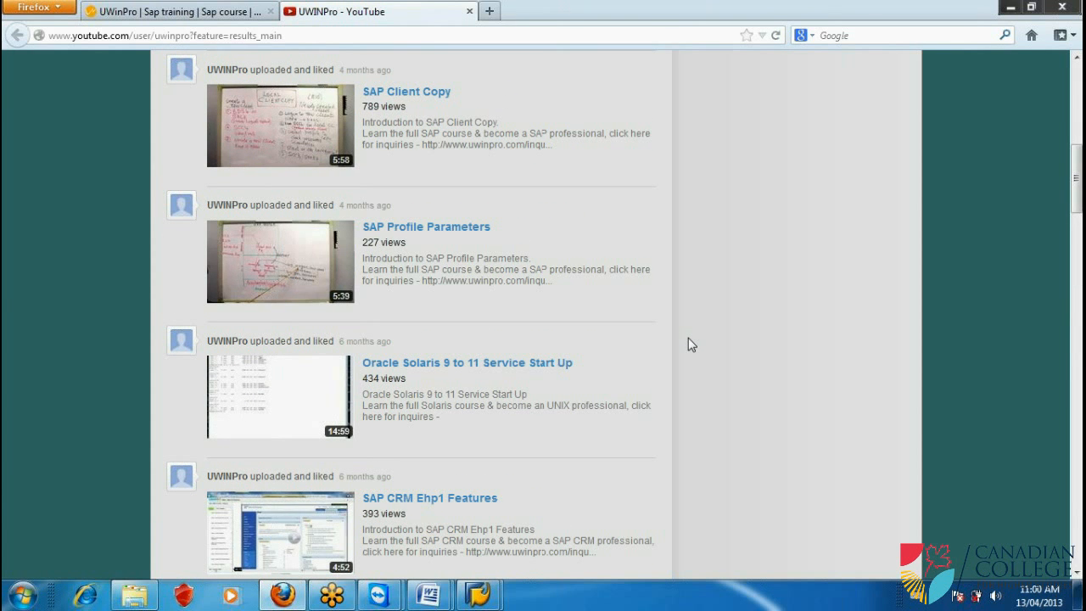
scroll(688, 338, up, 8)
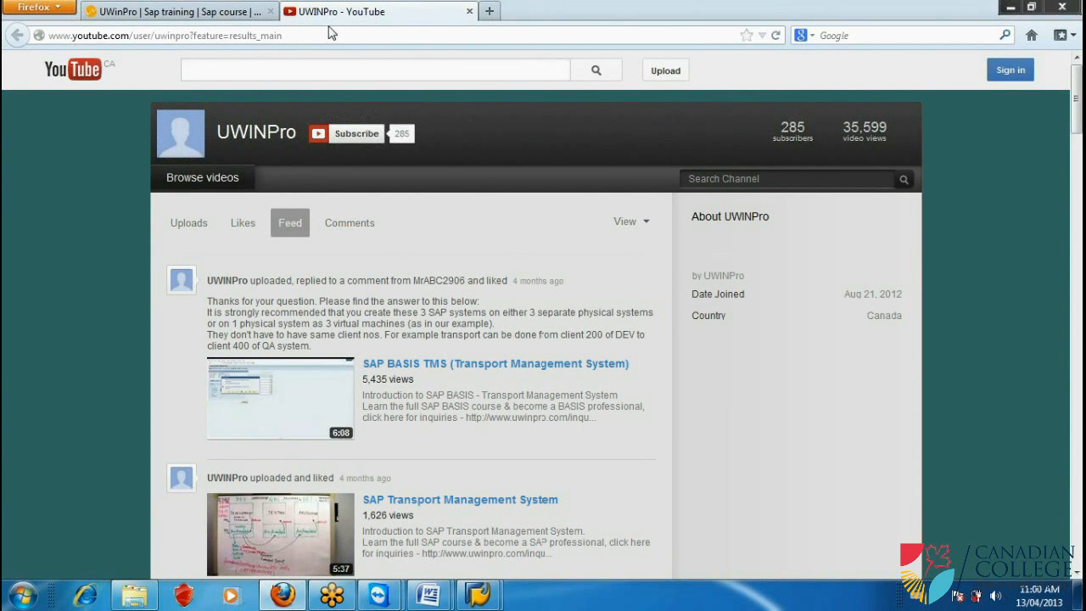
click(469, 11)
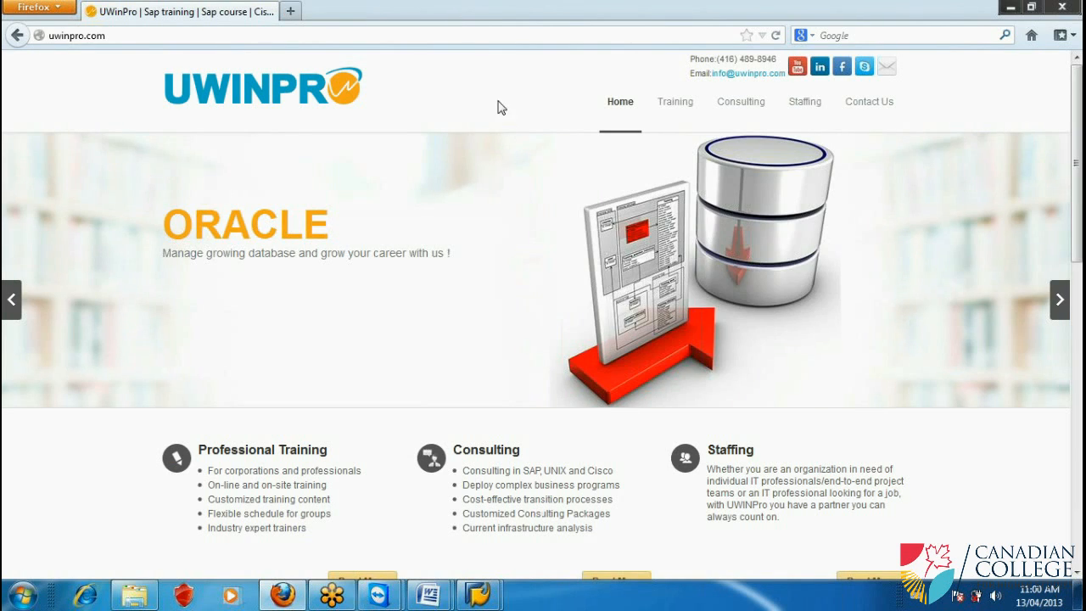
Open the website's training quiz page, look over the SAP, Solaris and UNIX quizzes, and close the browser.
click(684, 109)
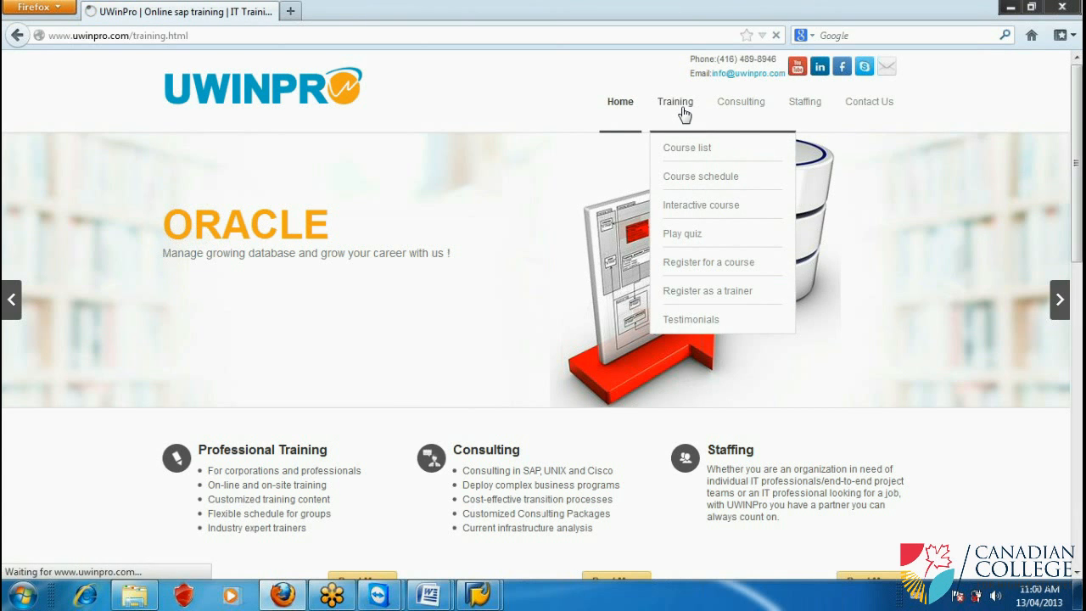
click(688, 241)
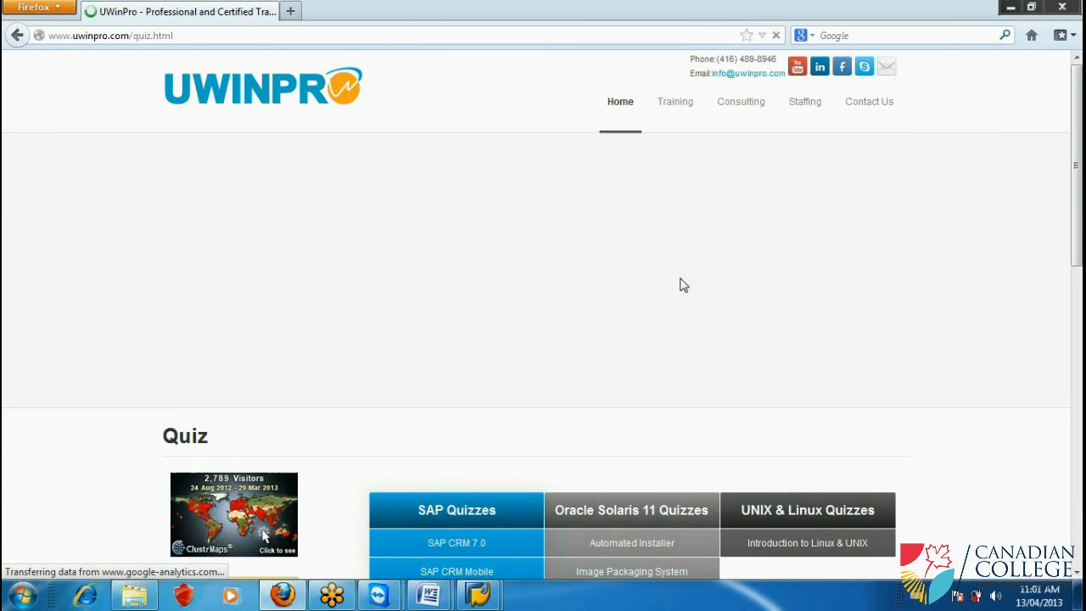
scroll(682, 292, down, 8)
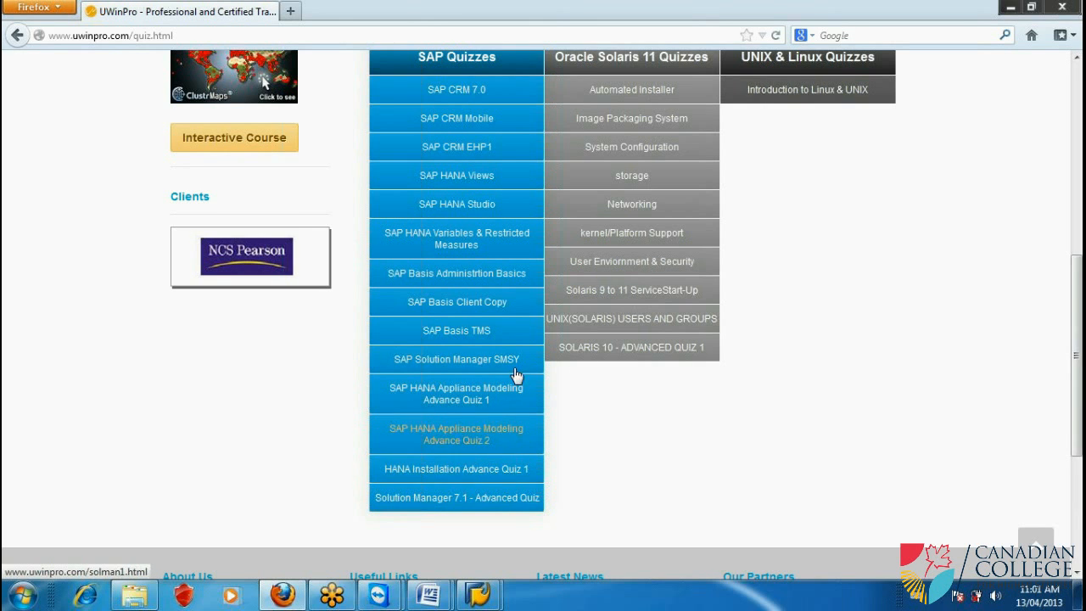
scroll(883, 323, up, 5)
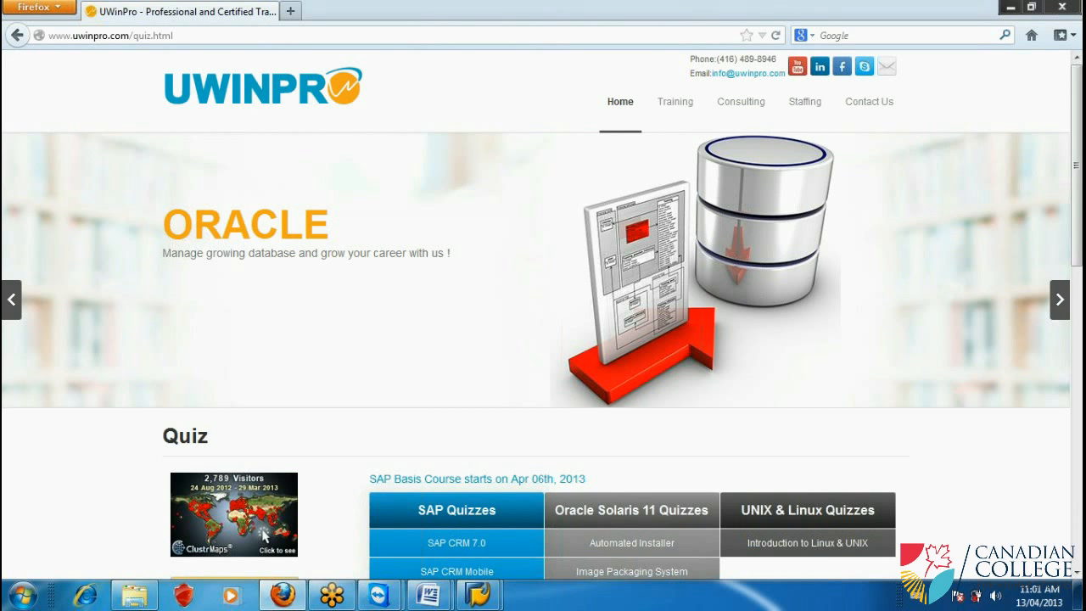
click(1064, 7)
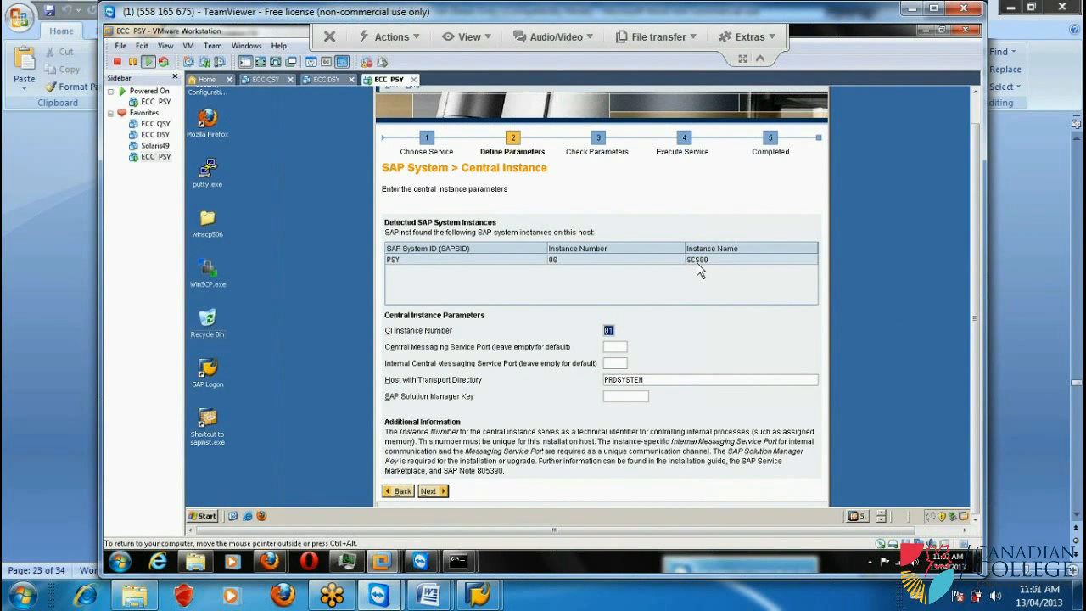
Copy the Solution Manager key from the SAP Installation Word notes, paste it into the central instance's SAP Solution Manager Key, and continue.
click(624, 346)
click(618, 363)
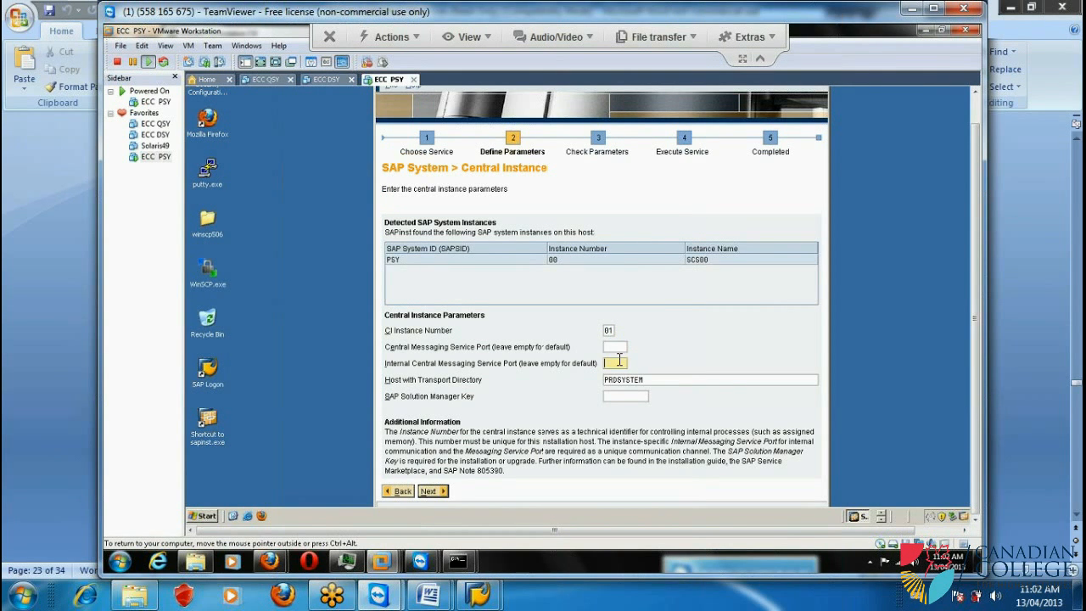
click(621, 397)
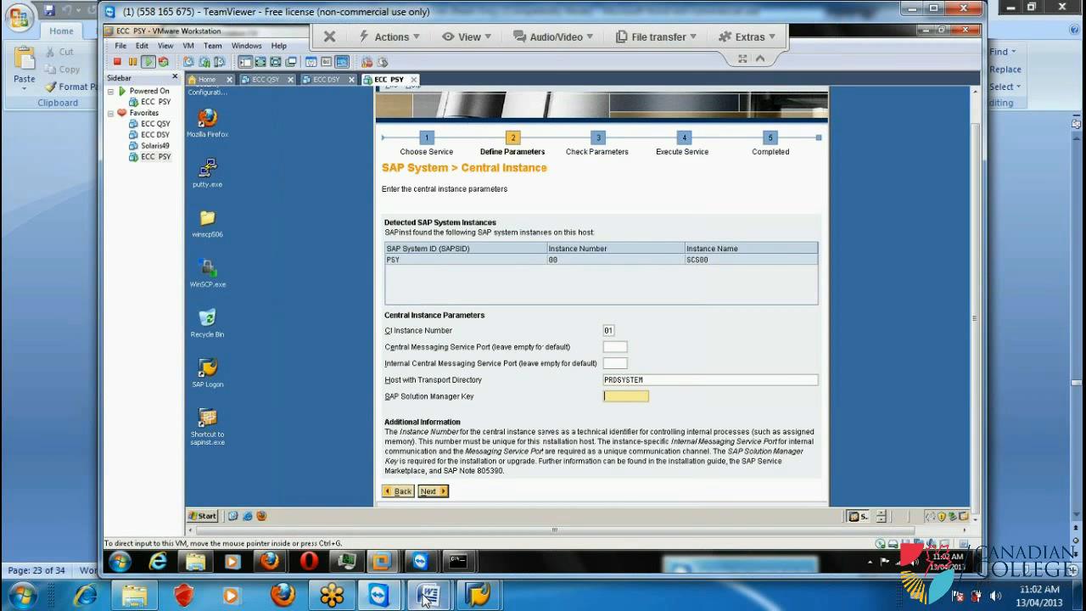
mouse_move(423, 595)
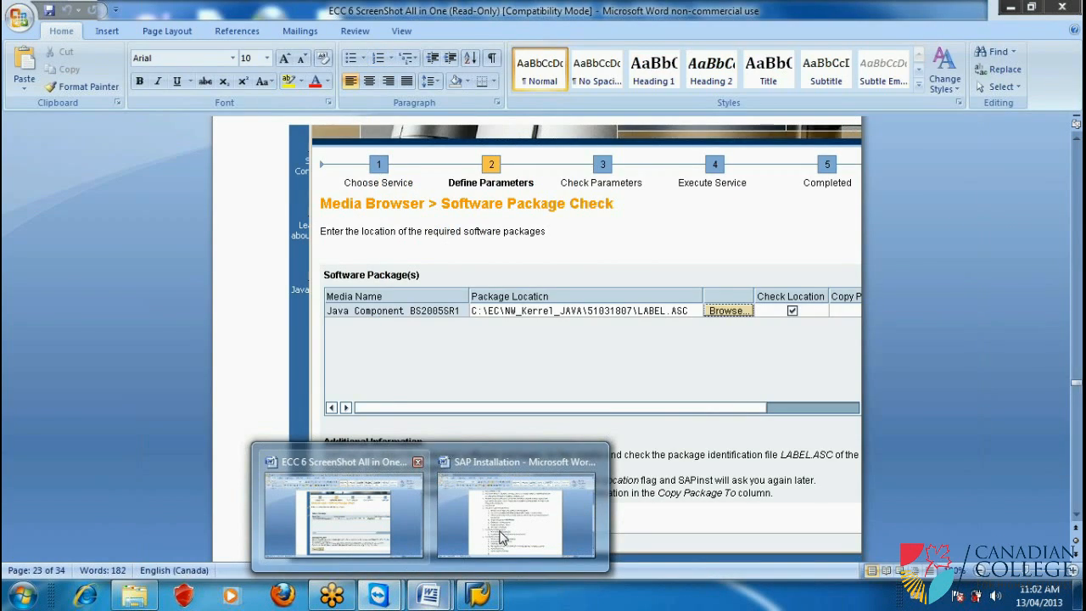
click(501, 537)
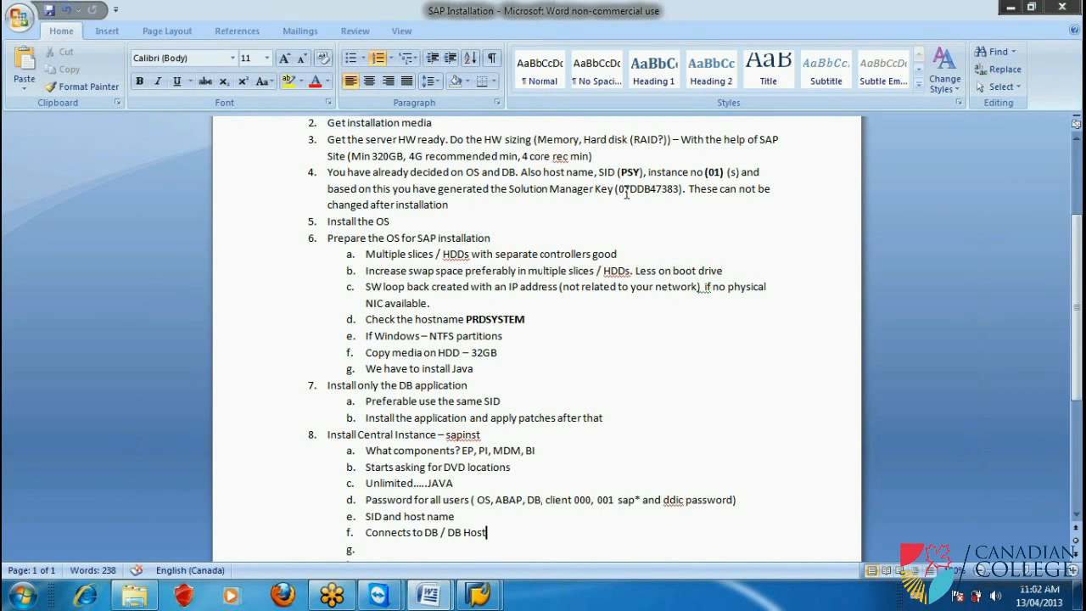
drag(618, 190, 678, 189)
key(ctrl+c)
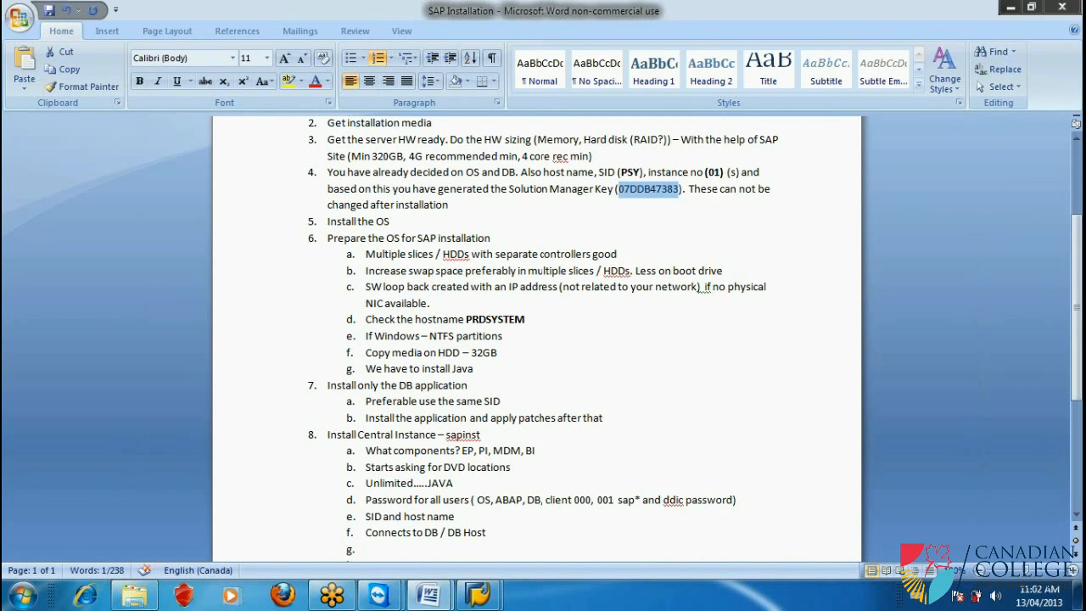
click(1011, 9)
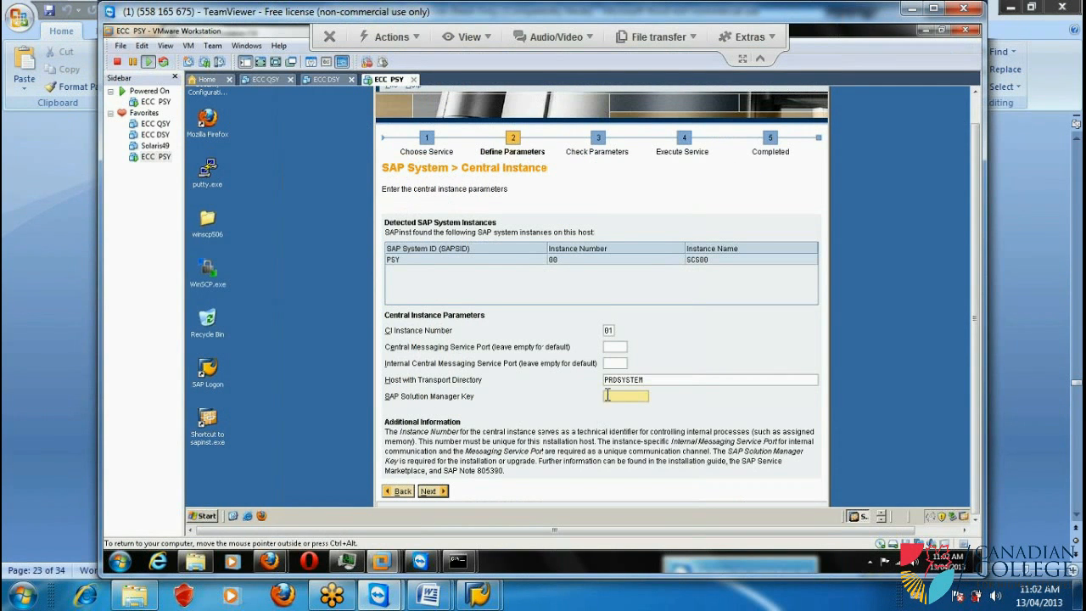
key(ctrl+v)
click(430, 493)
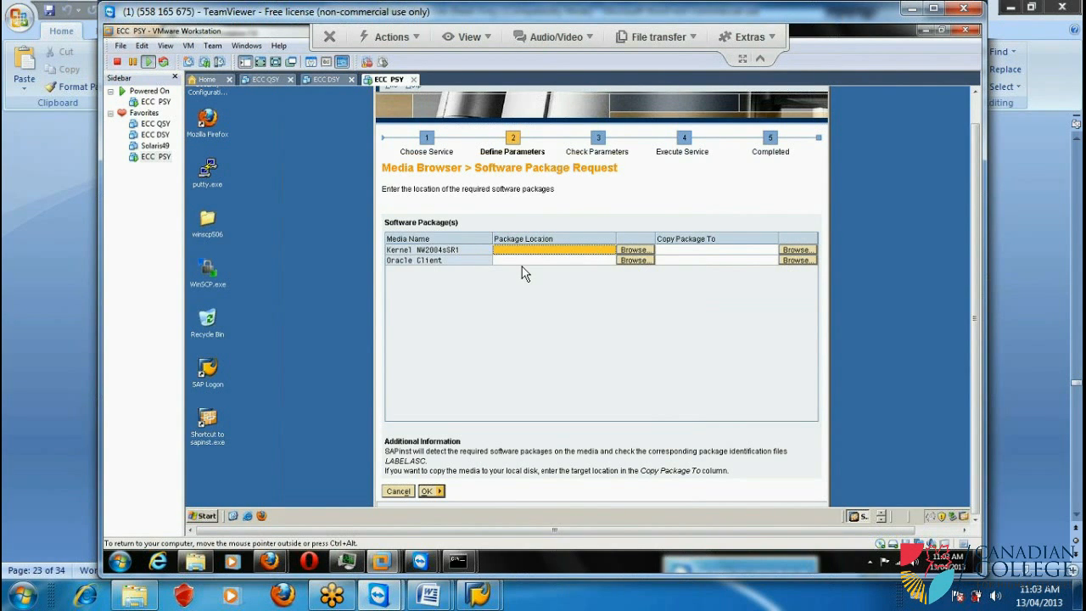
Set the Kernel NW2004sSR1 package location to the folder C:\Ec\NW_Kernel_JAVA\51031788-1\KU_WINDOWS_I386.
click(636, 251)
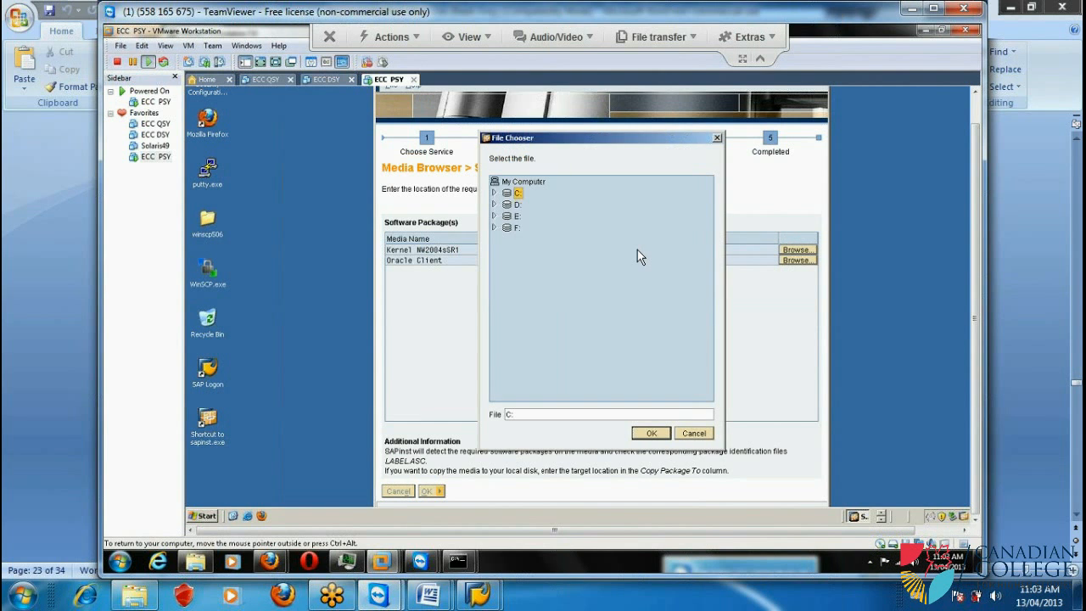
click(494, 192)
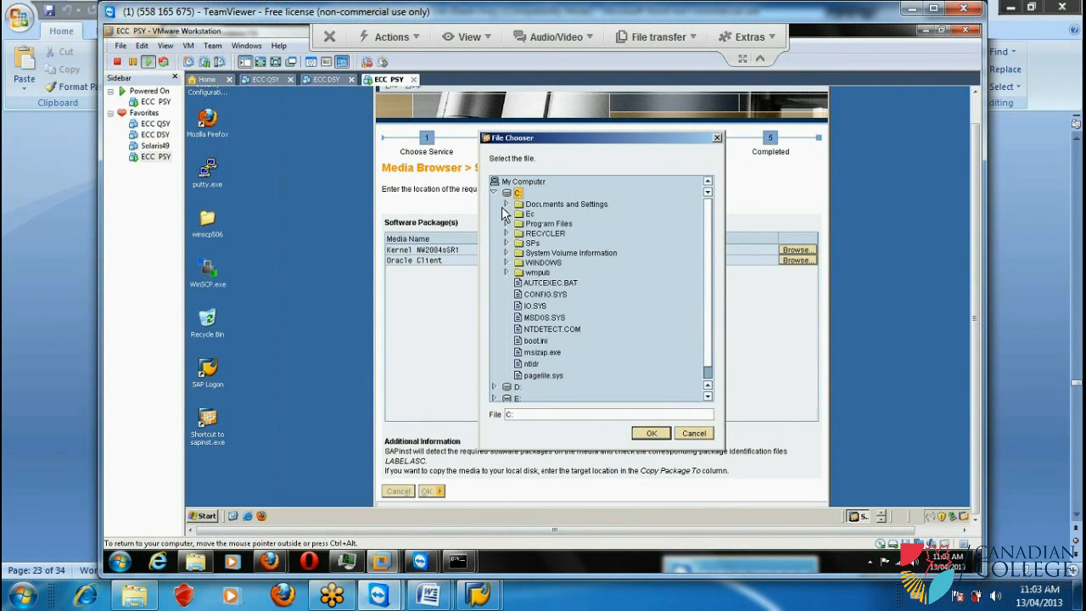
click(505, 213)
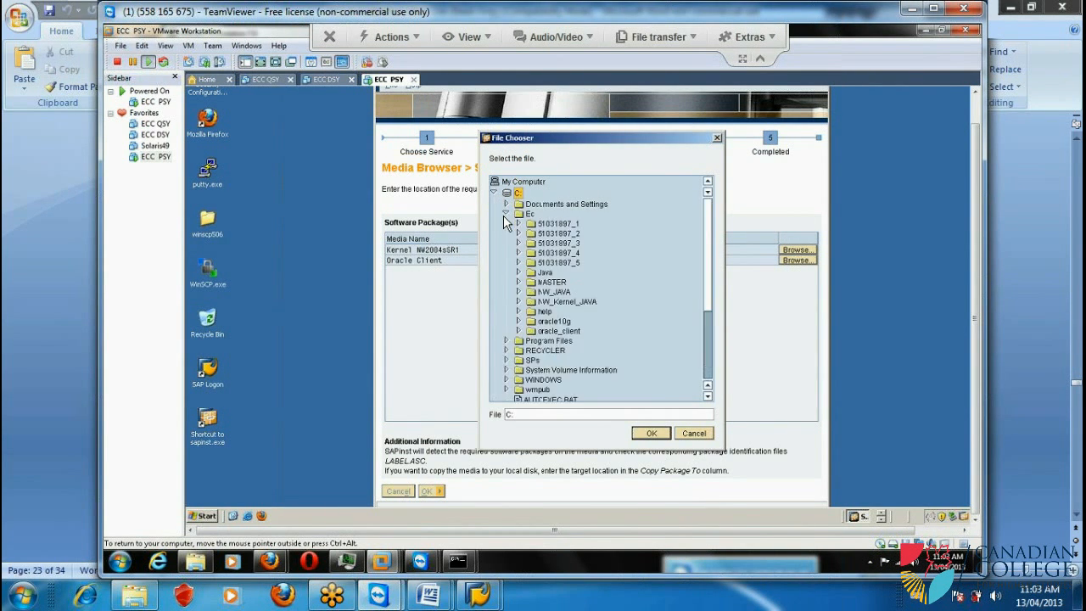
click(518, 302)
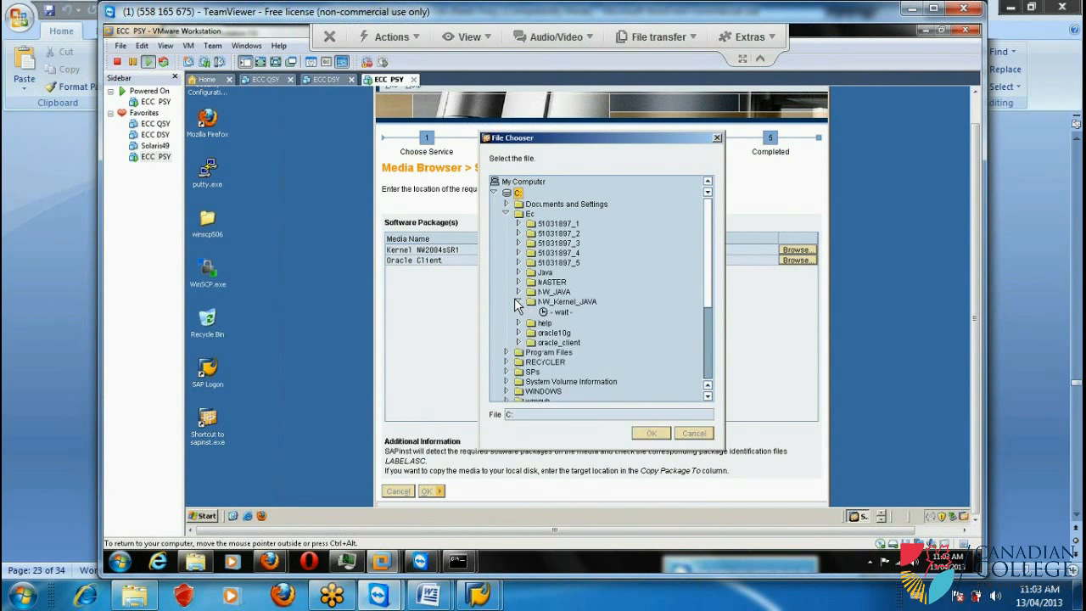
click(531, 311)
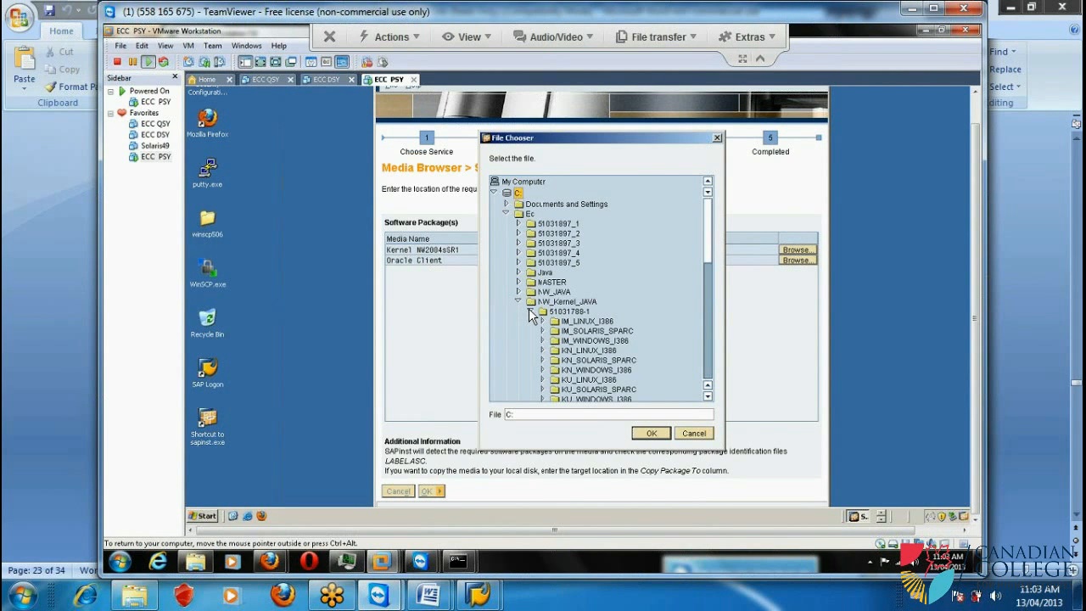
click(625, 399)
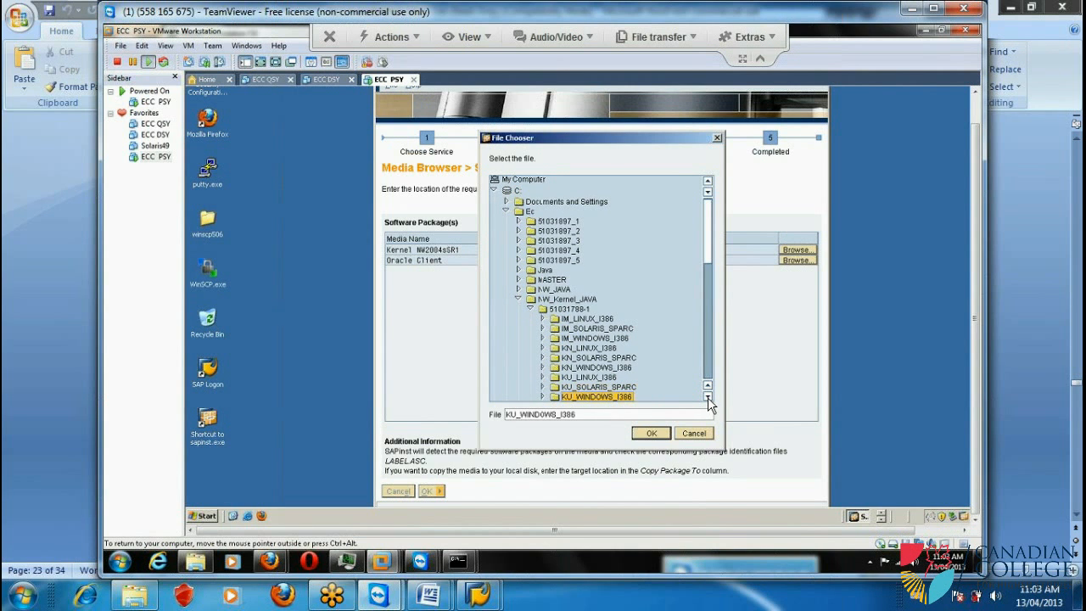
scroll(709, 405, down, 5)
click(543, 347)
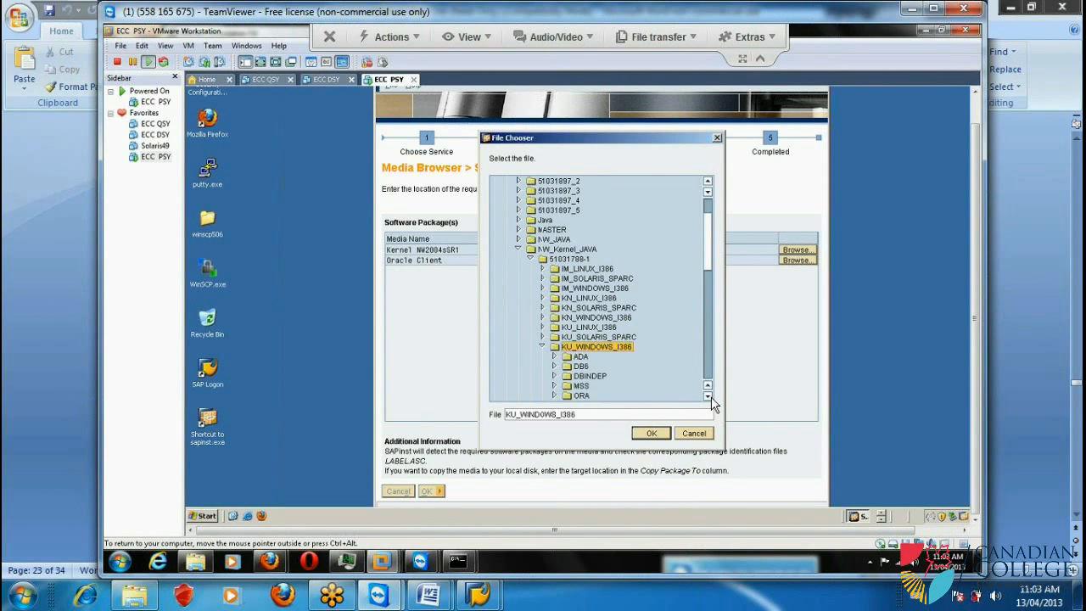
scroll(713, 405, down, 5)
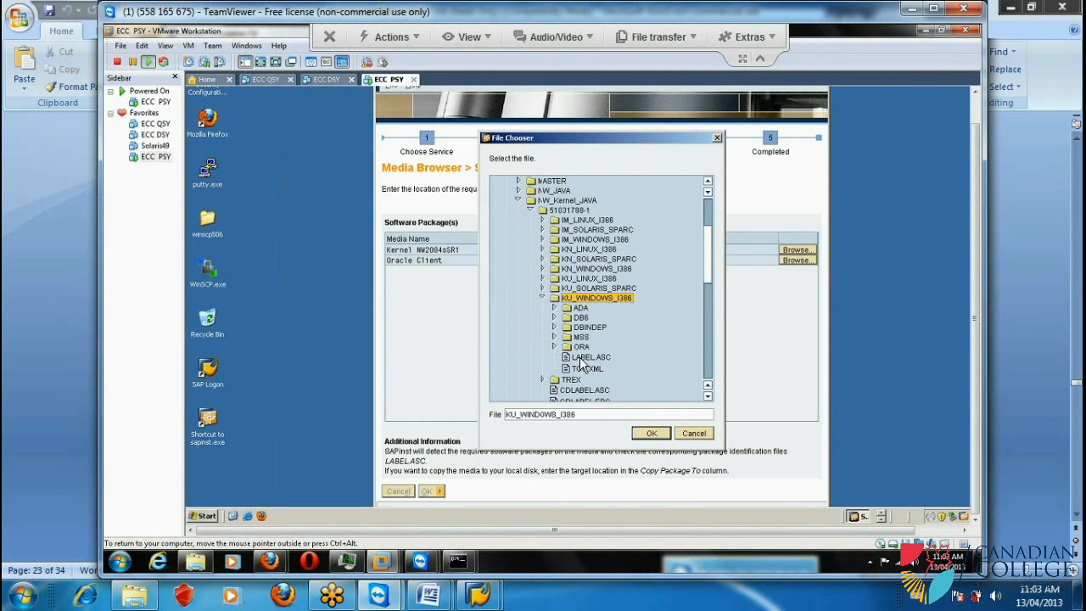
click(651, 434)
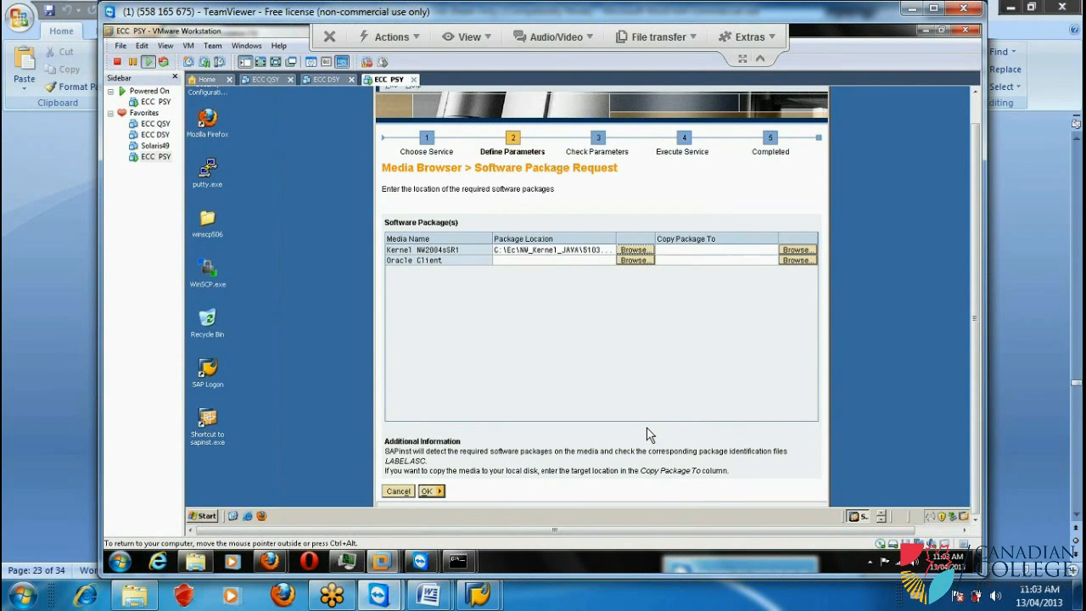
Set the Oracle Client package location to C:\Ec\oracle_client\CD_ORACLE_10.2_Client, and accept the package locations and the preselected archives to unpack.
click(635, 260)
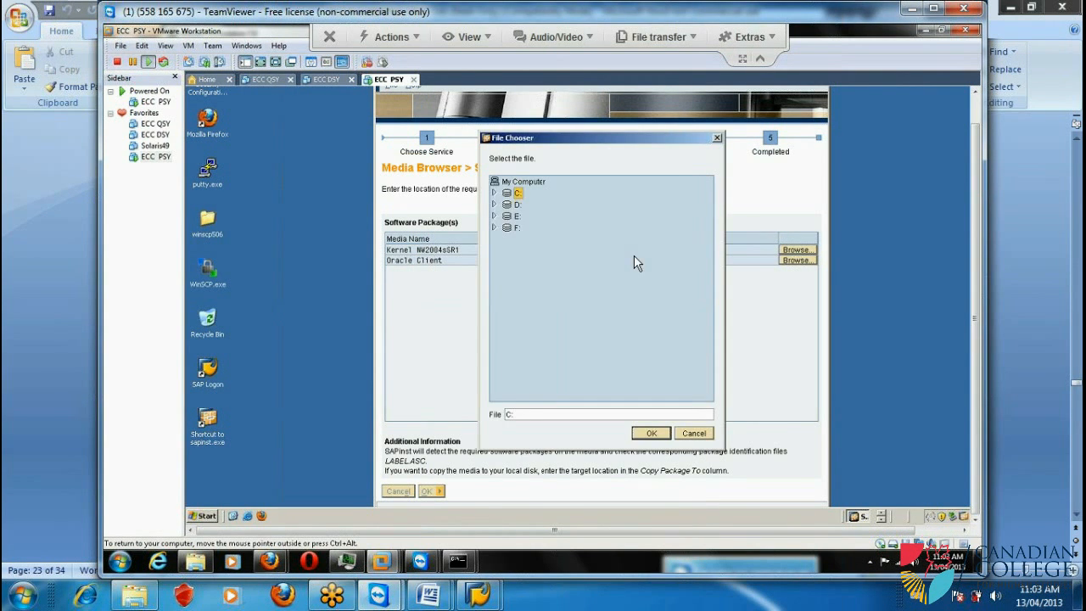
click(494, 193)
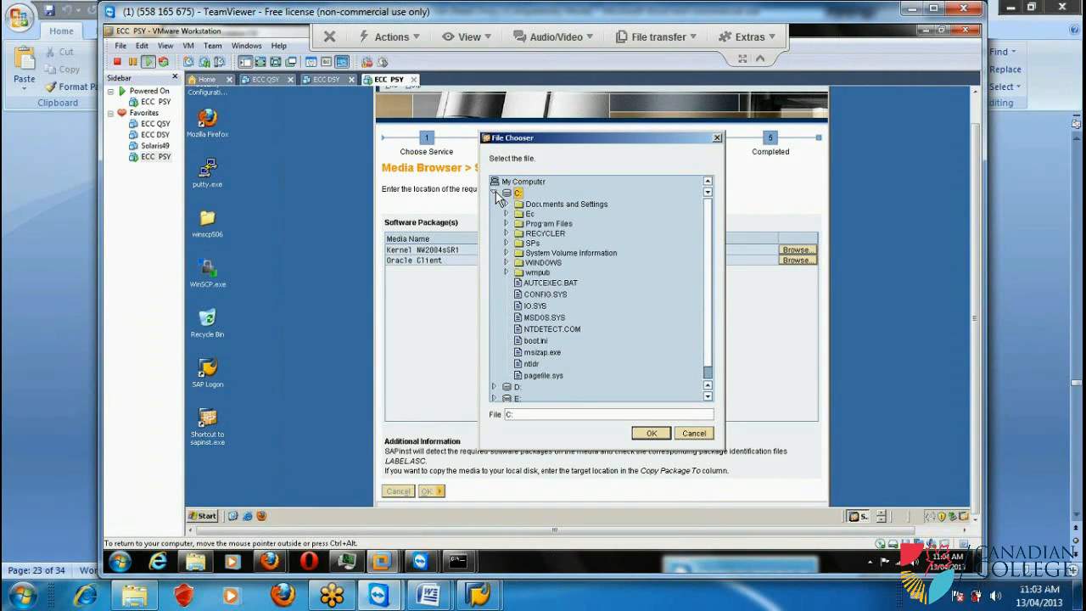
click(506, 213)
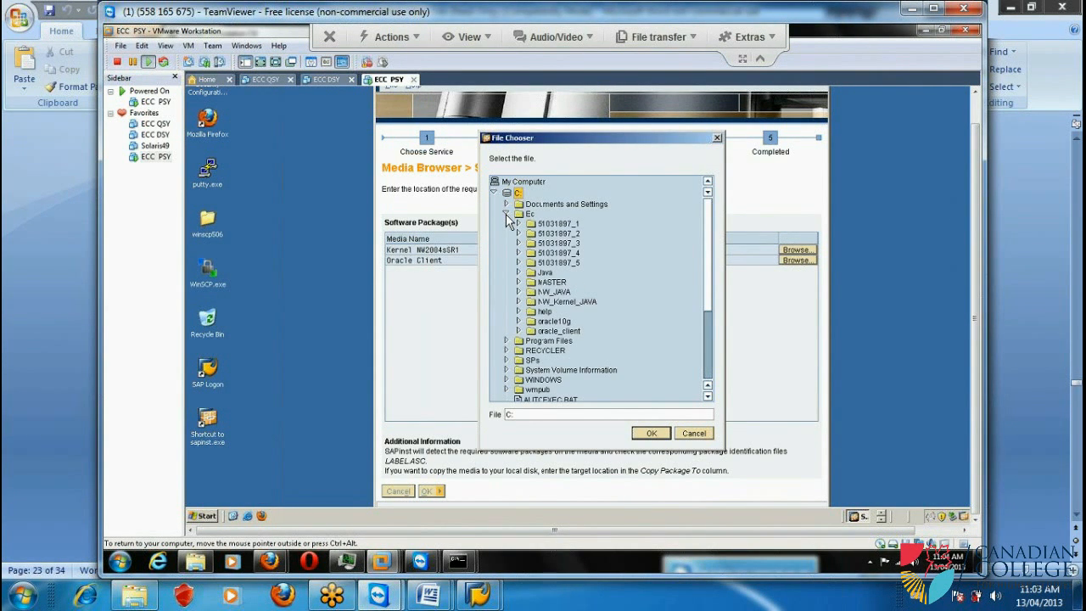
click(518, 331)
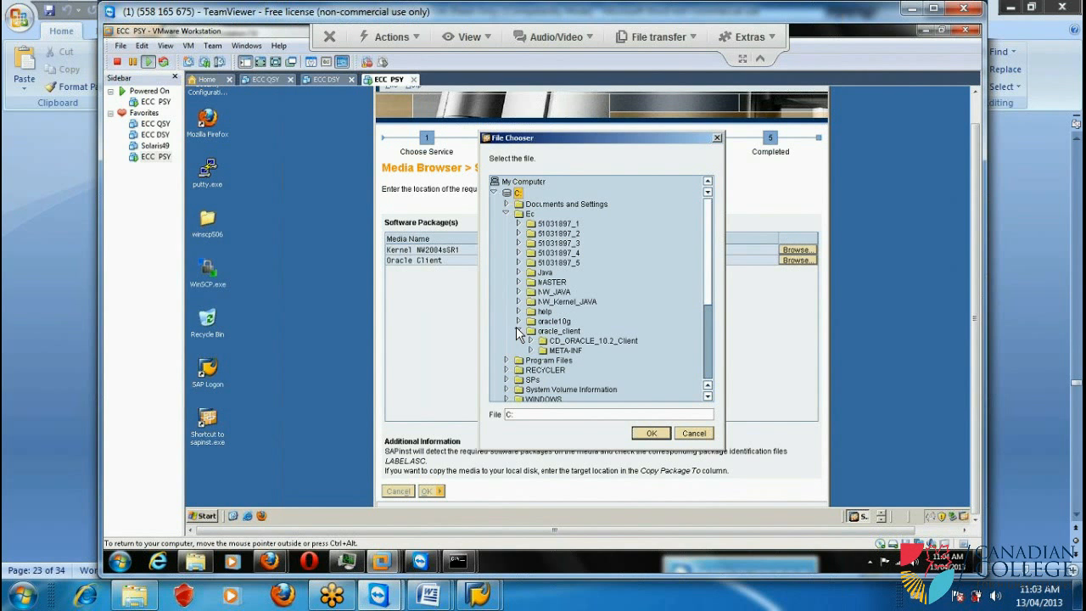
click(531, 340)
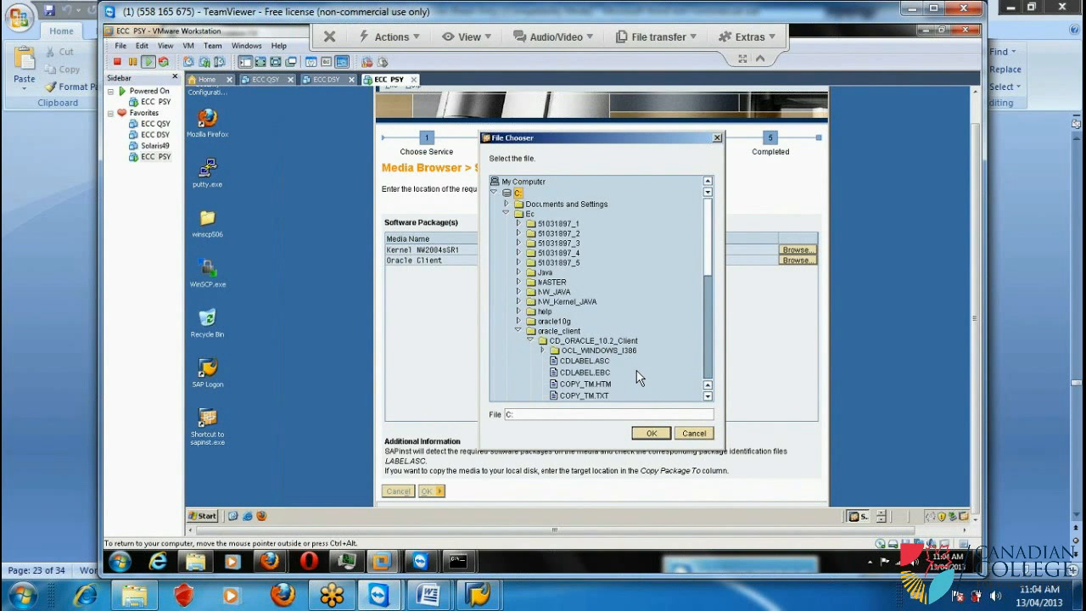
scroll(638, 376, down, 1)
click(605, 309)
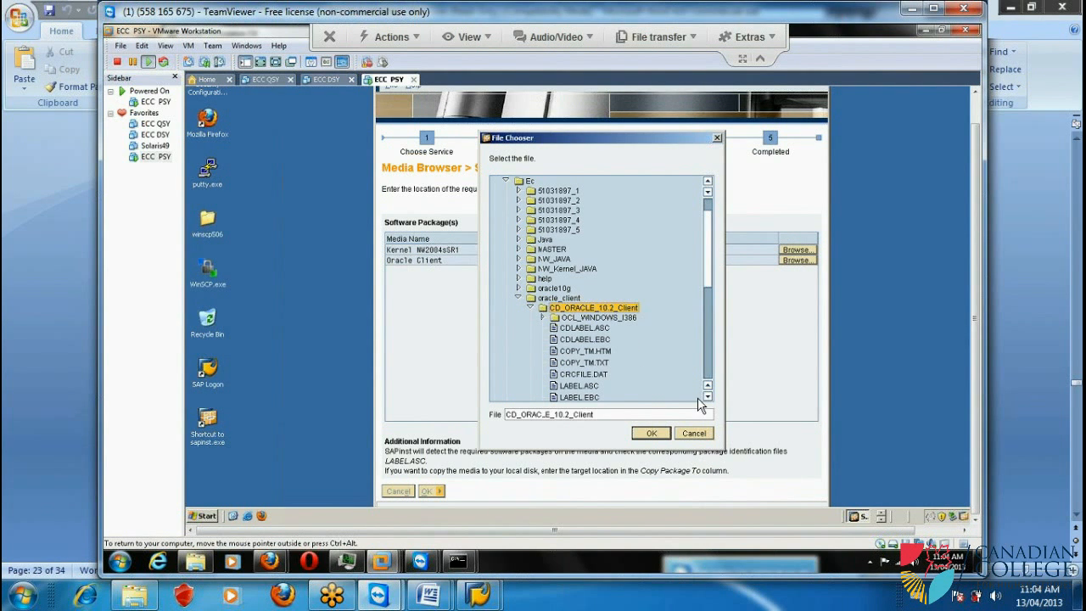
click(660, 434)
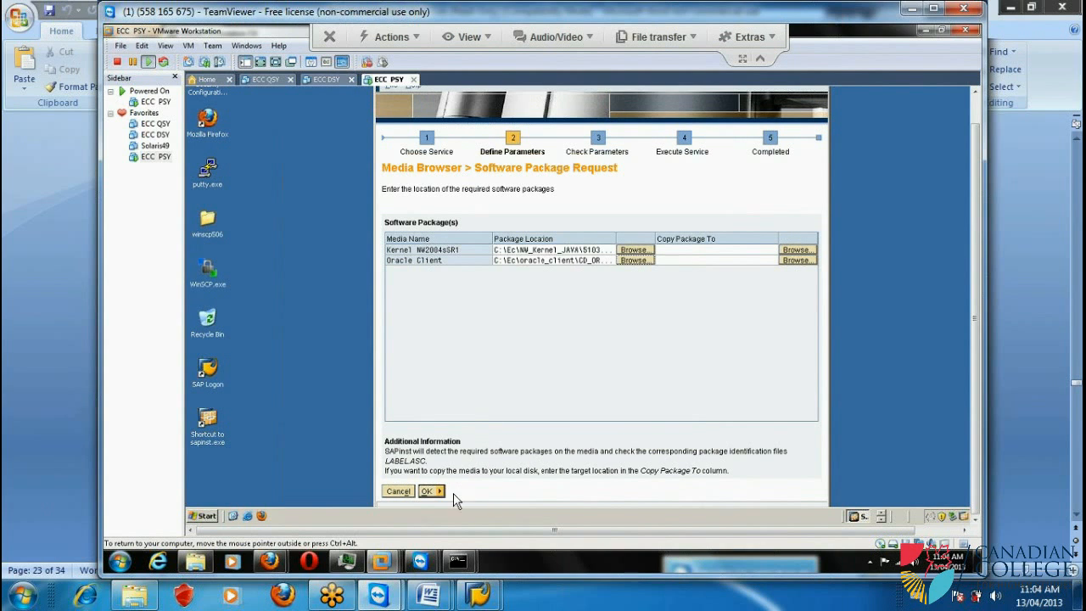
click(430, 490)
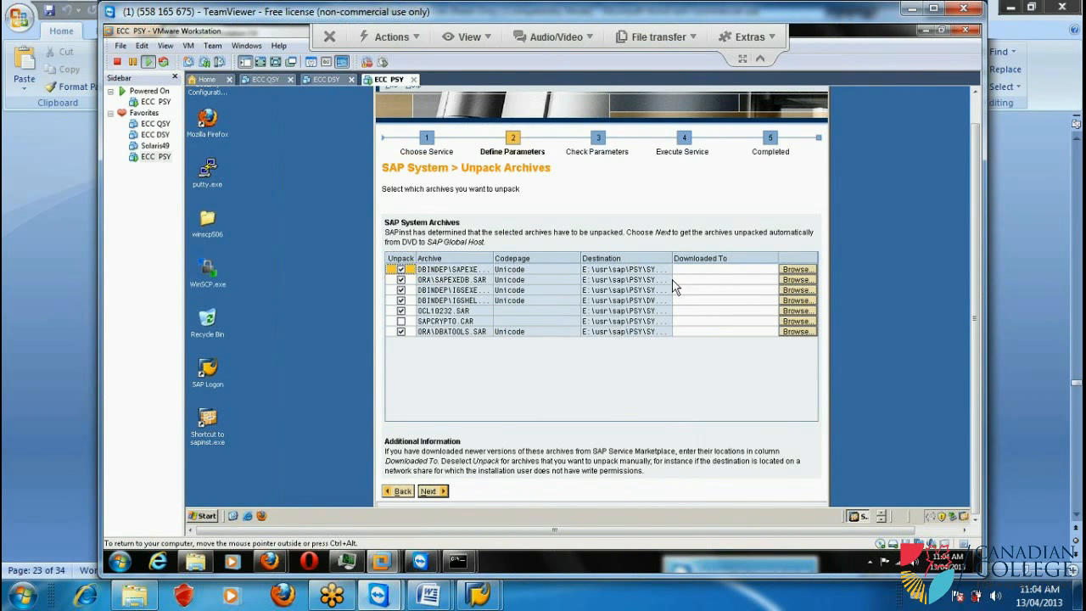
click(433, 492)
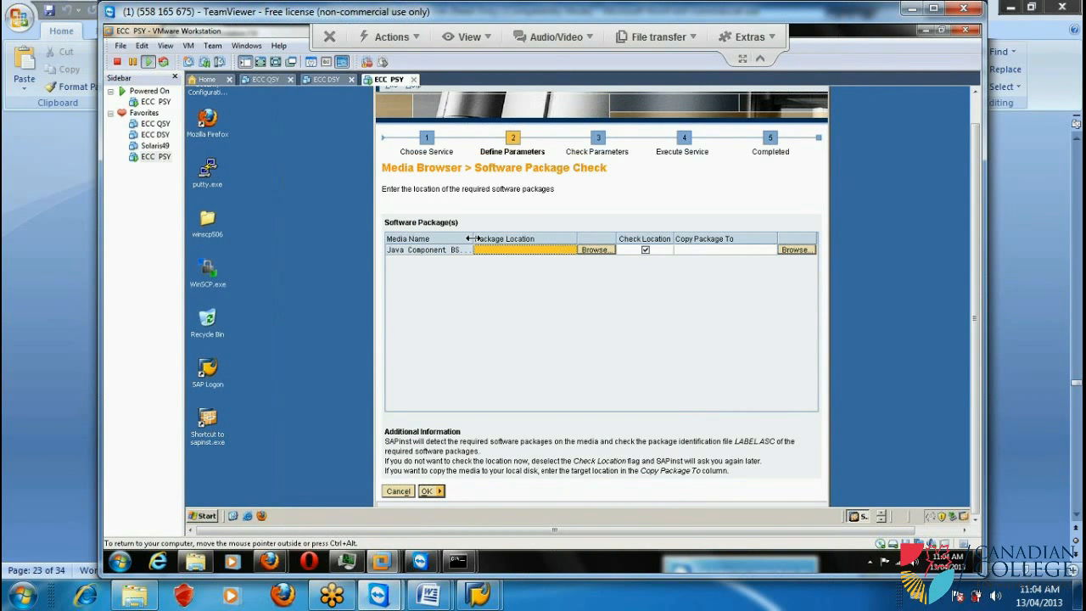
Set the Java Component BS2005SR1 package location to C:\Ec\NW_Kernel_JAVA\51031807, and continue with No SLD destination.
drag(473, 239, 524, 238)
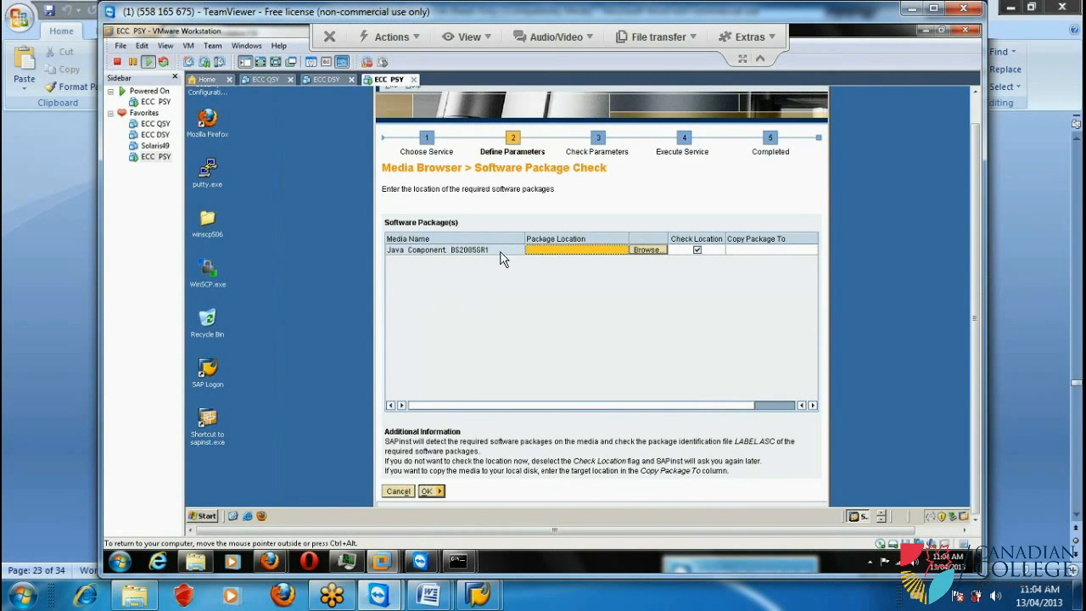
click(643, 250)
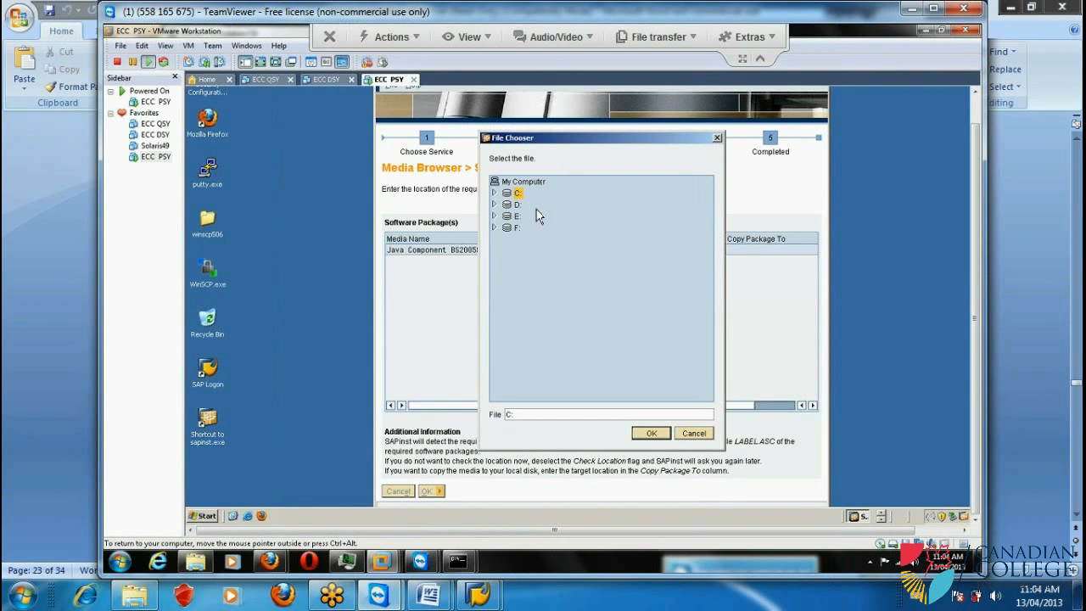
click(493, 194)
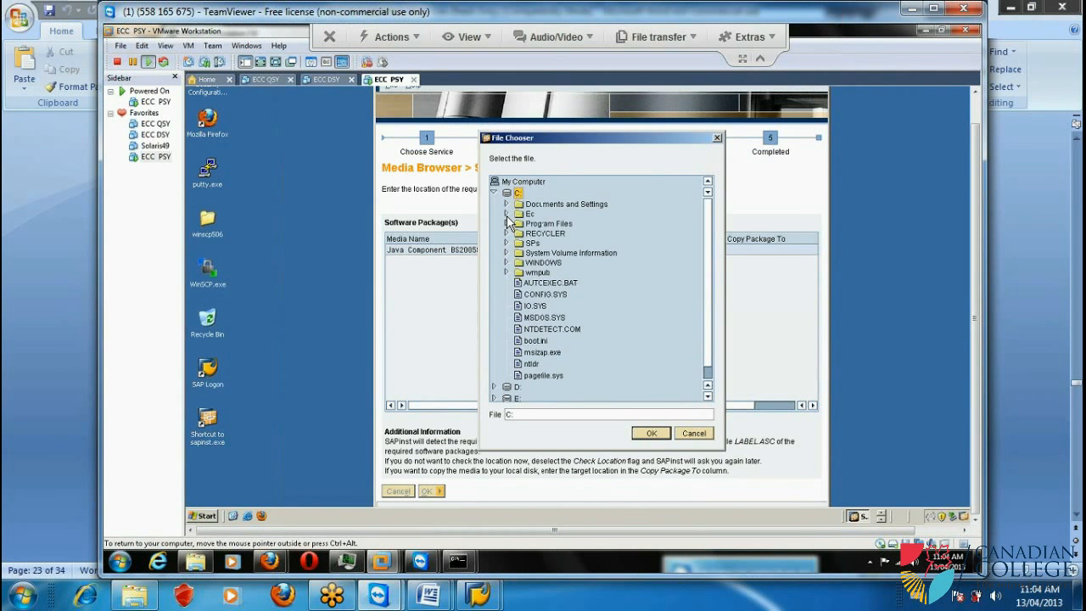
click(507, 214)
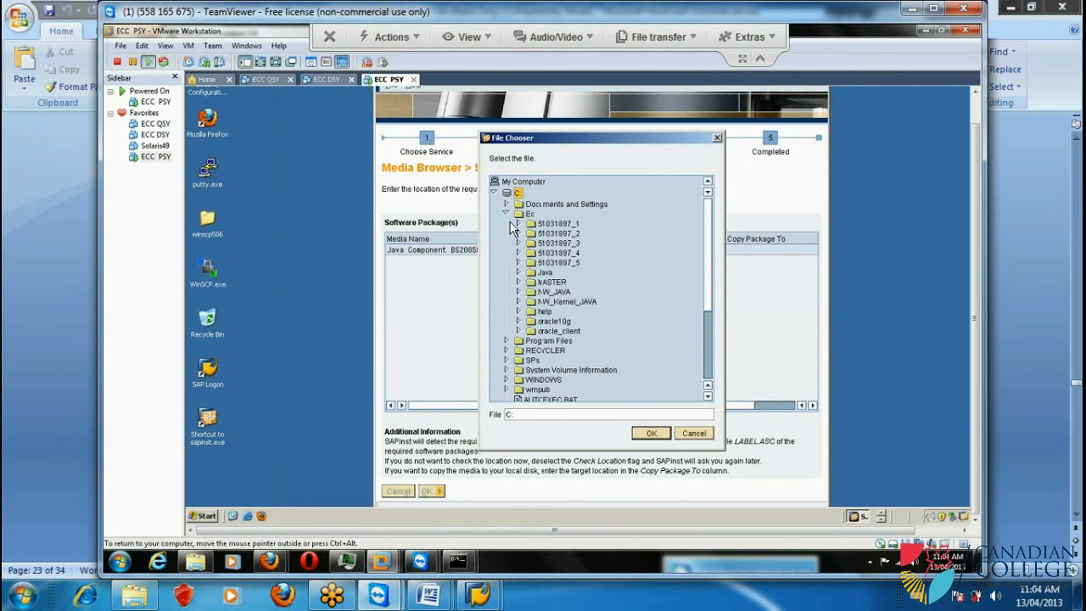
click(519, 292)
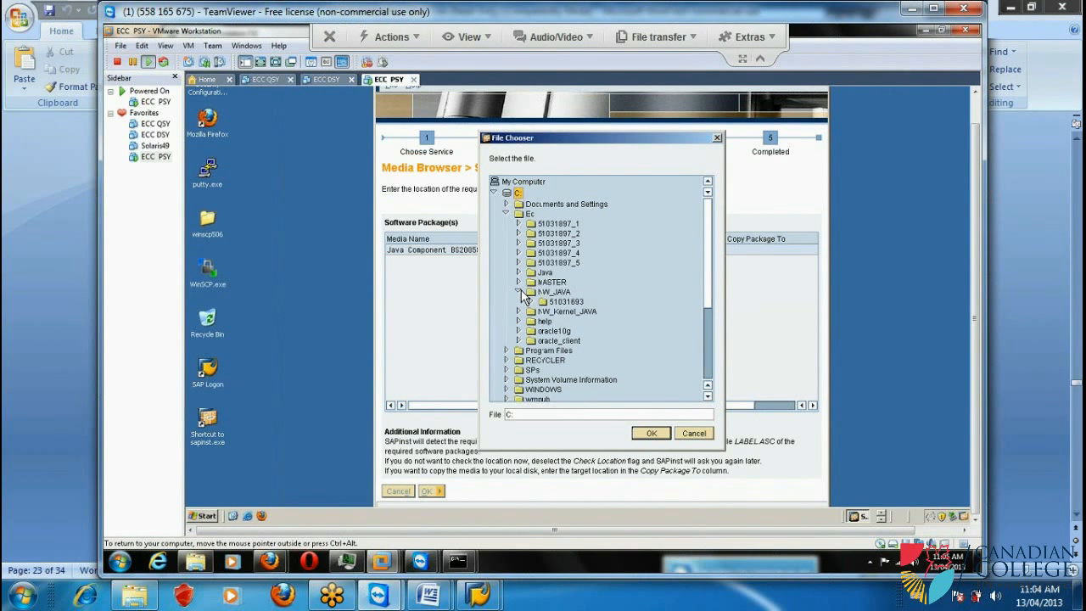
click(519, 292)
click(518, 301)
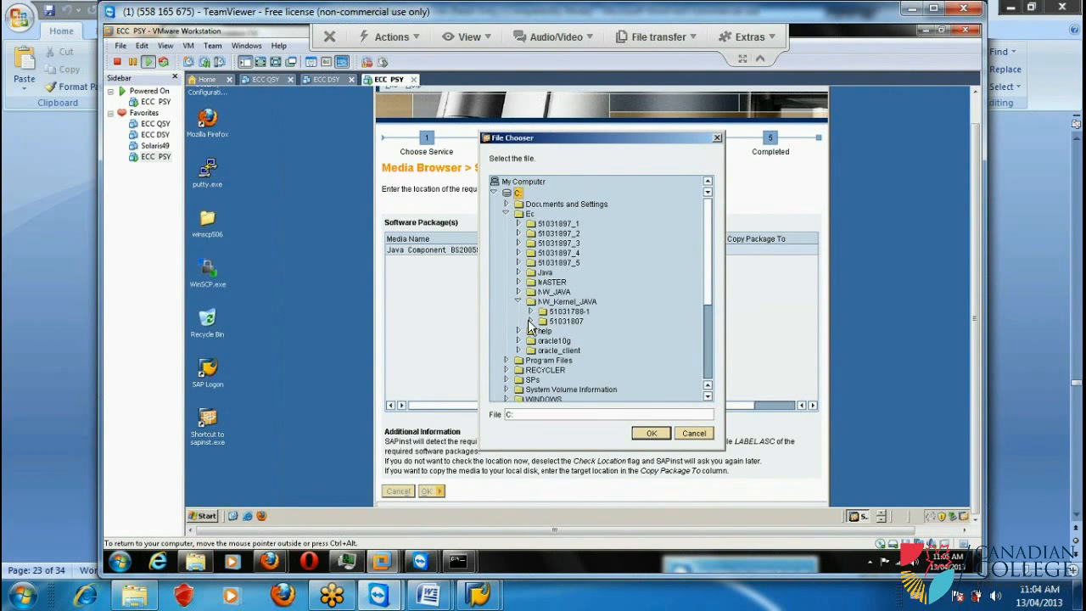
click(530, 321)
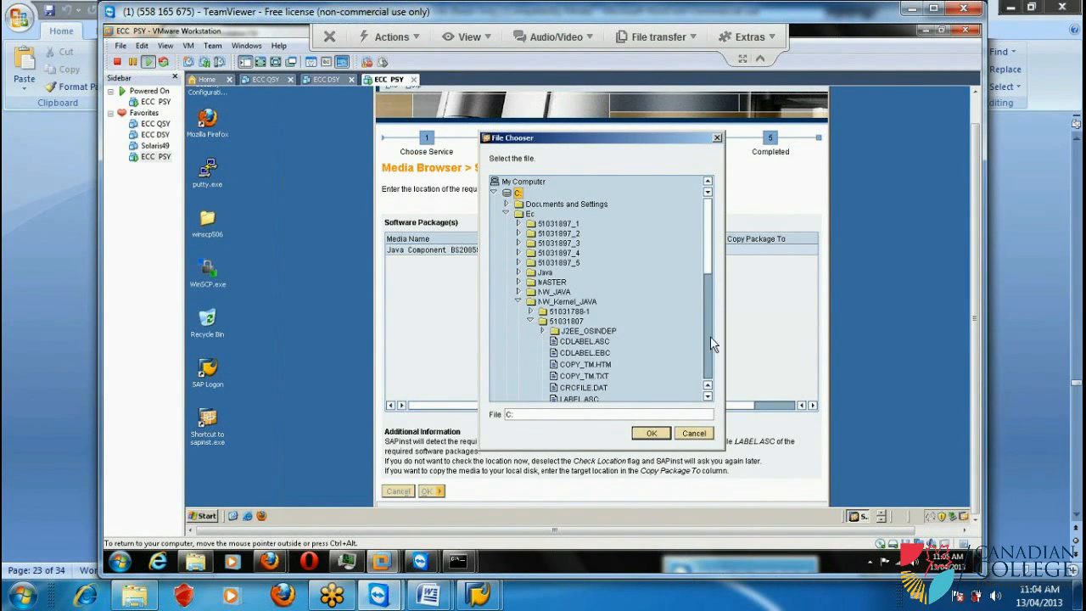
click(571, 311)
click(571, 323)
click(707, 396)
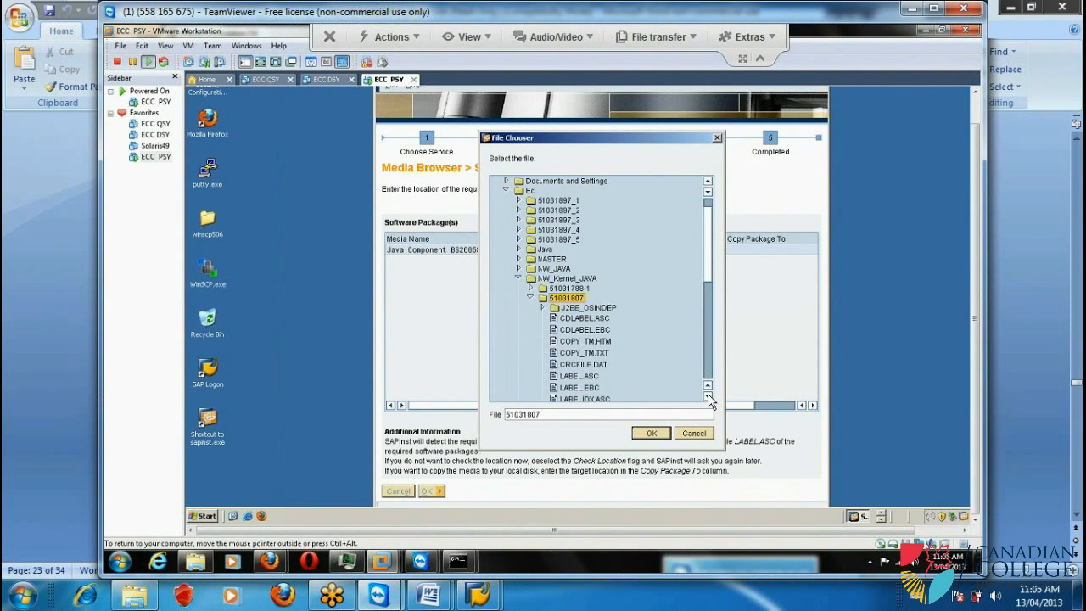
click(707, 397)
click(707, 397)
click(651, 433)
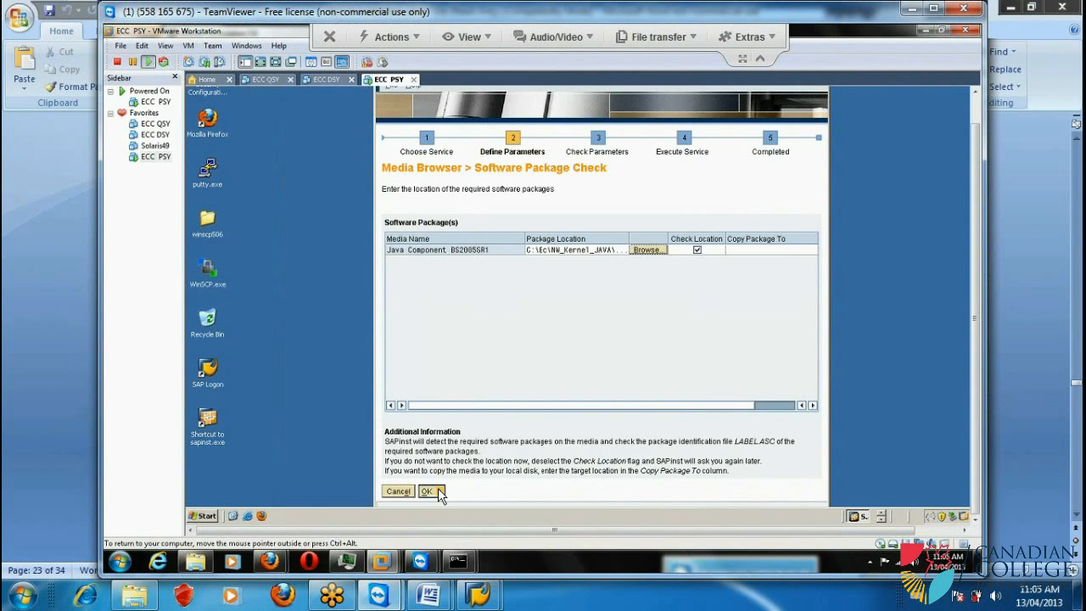
click(429, 492)
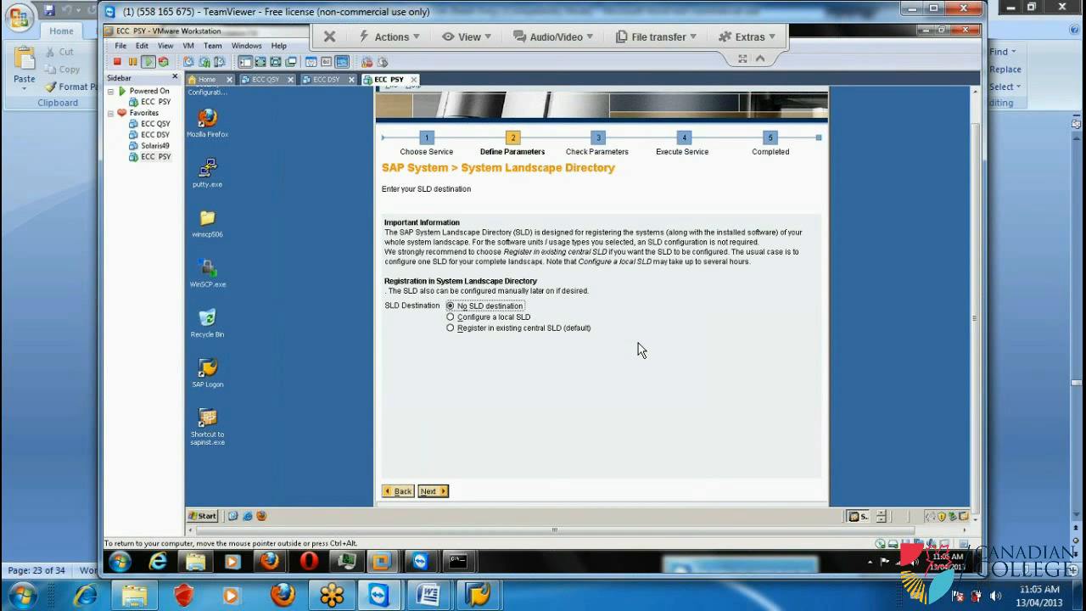
click(429, 491)
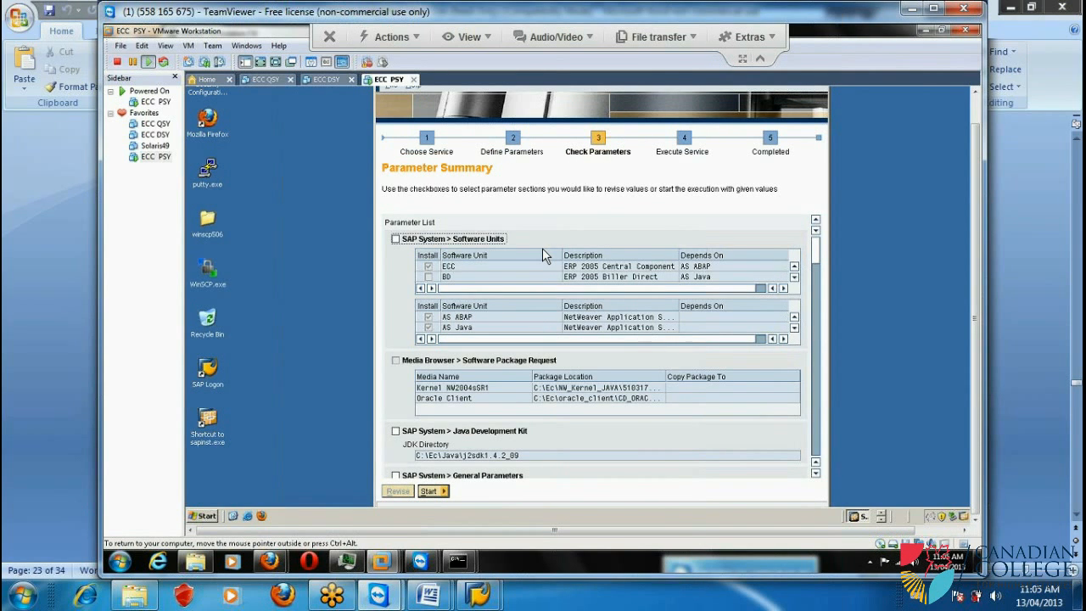
Review the parameter summary from Software Units through Unpack Archives, and start the installation with the given values.
scroll(594, 274, down, 1)
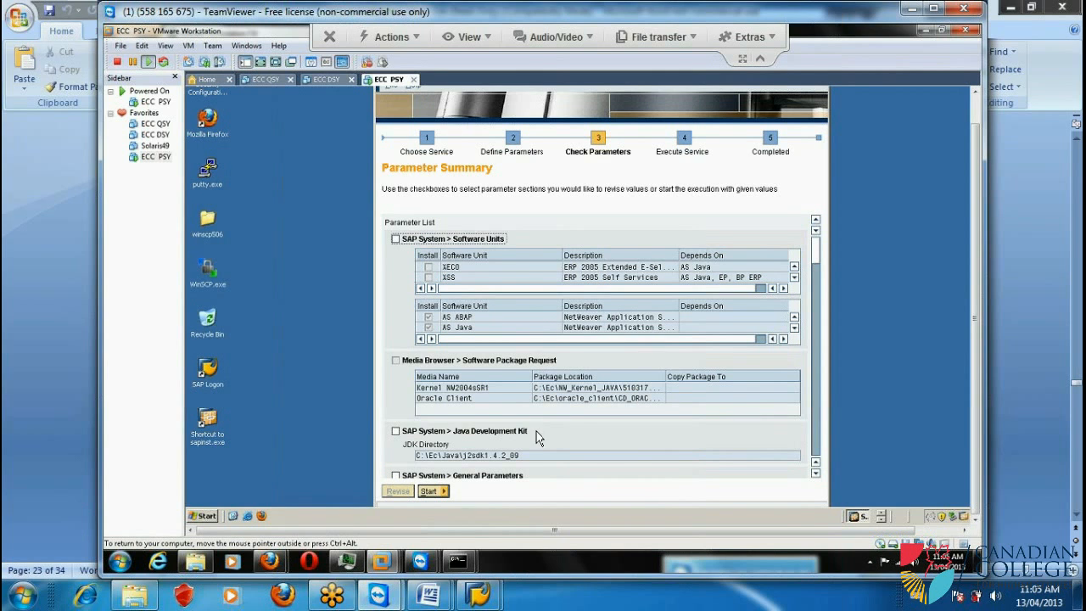
click(813, 442)
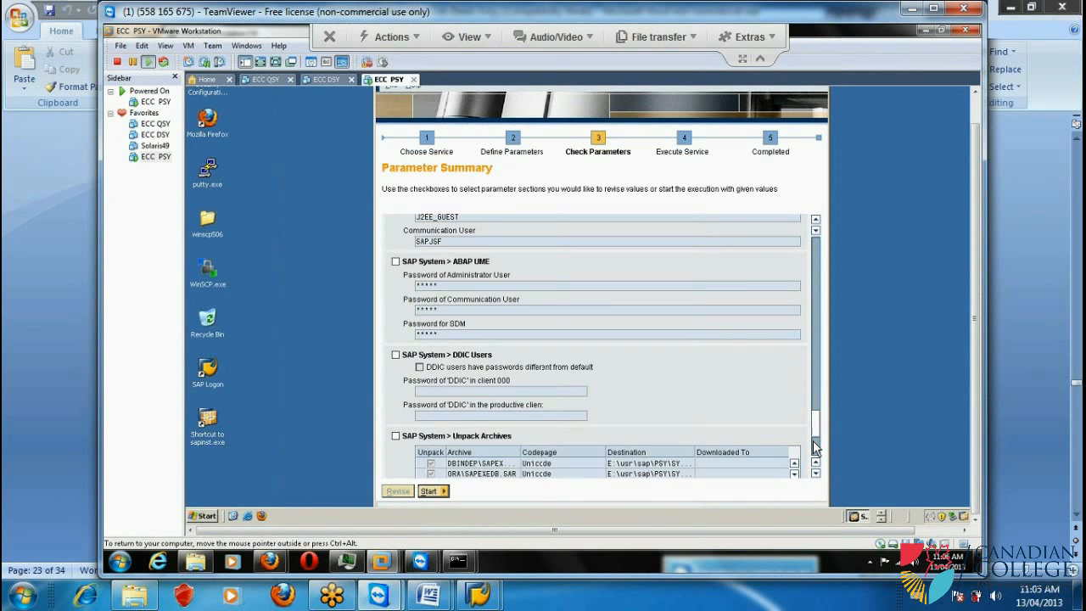
click(813, 384)
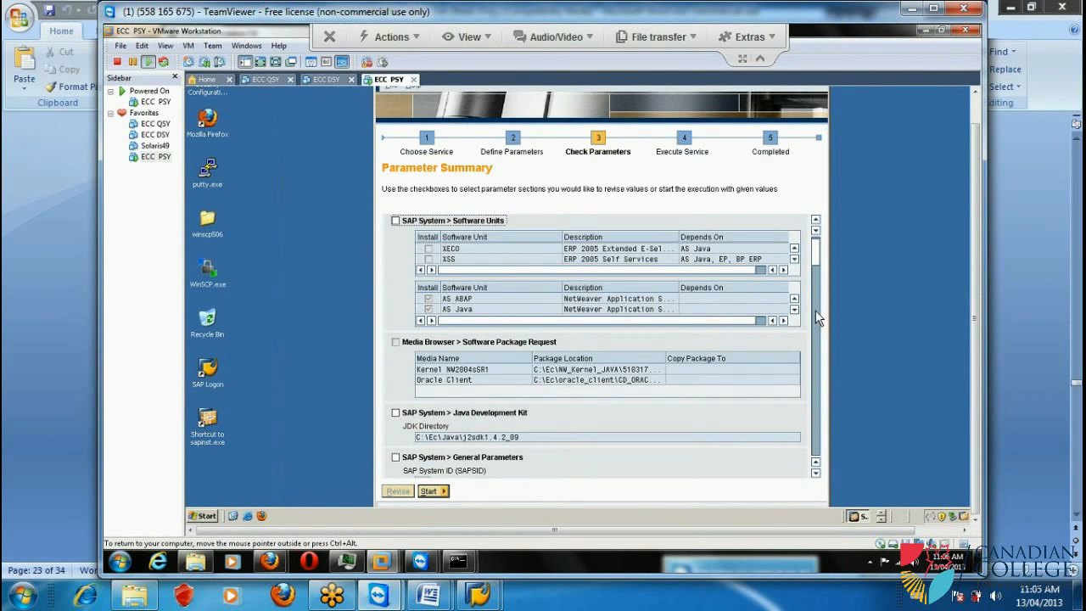
click(818, 448)
click(819, 450)
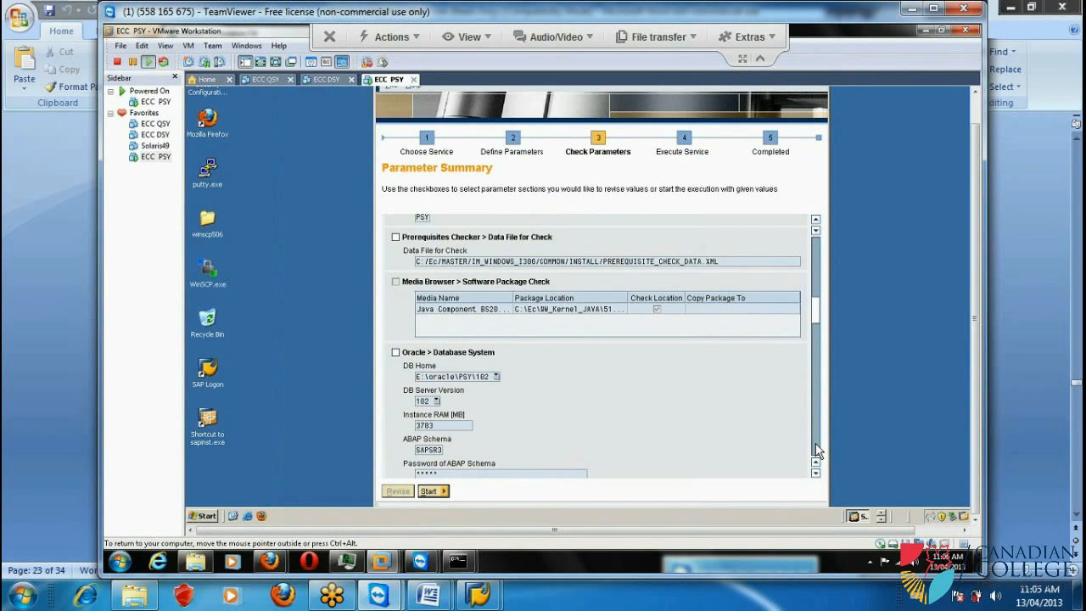
click(816, 448)
click(816, 447)
click(816, 447)
click(816, 447)
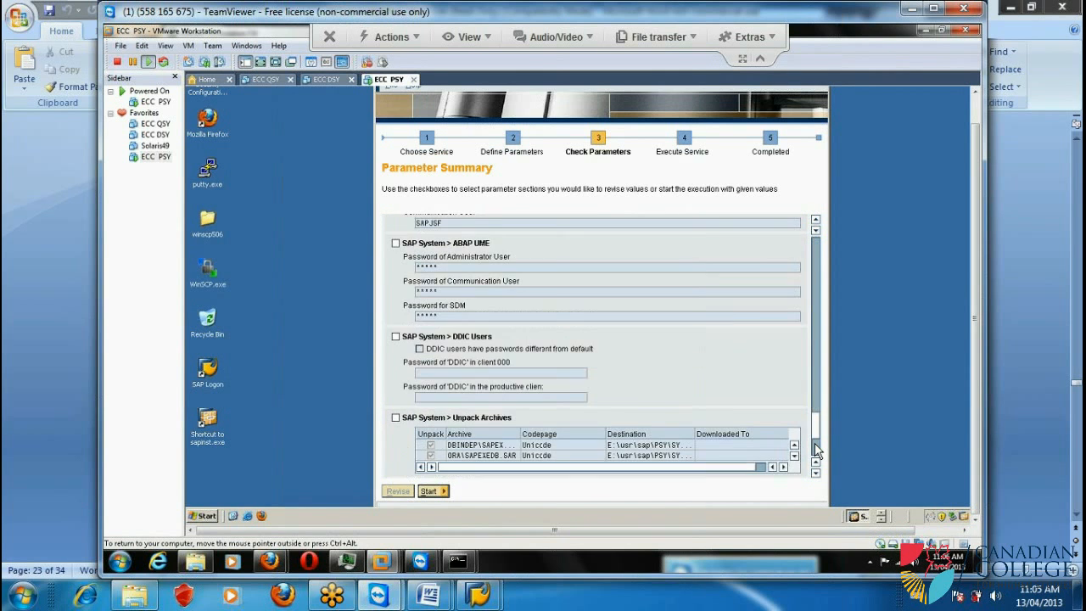
click(431, 492)
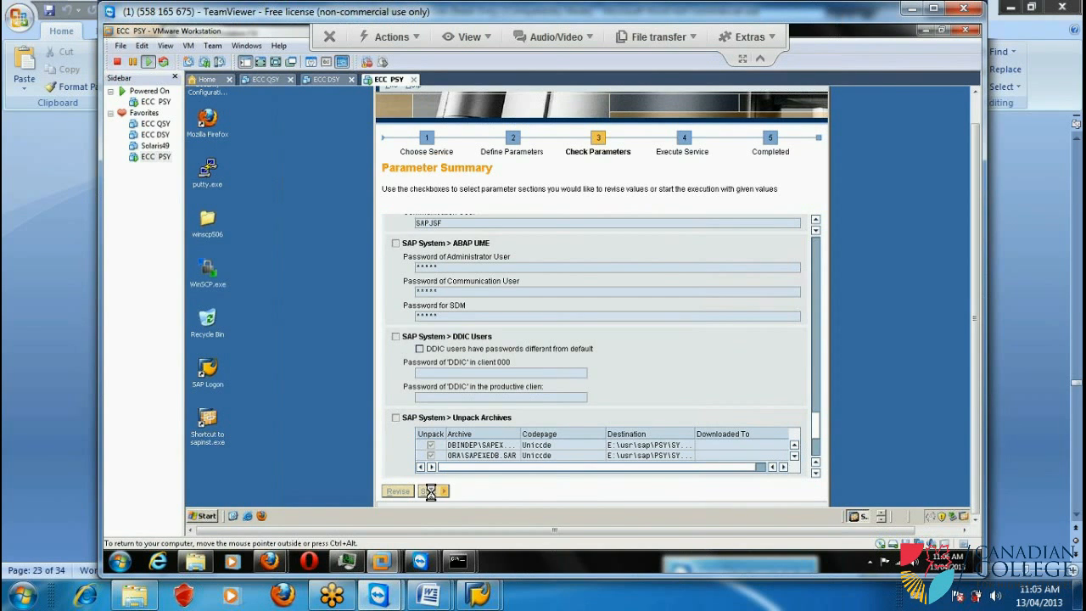